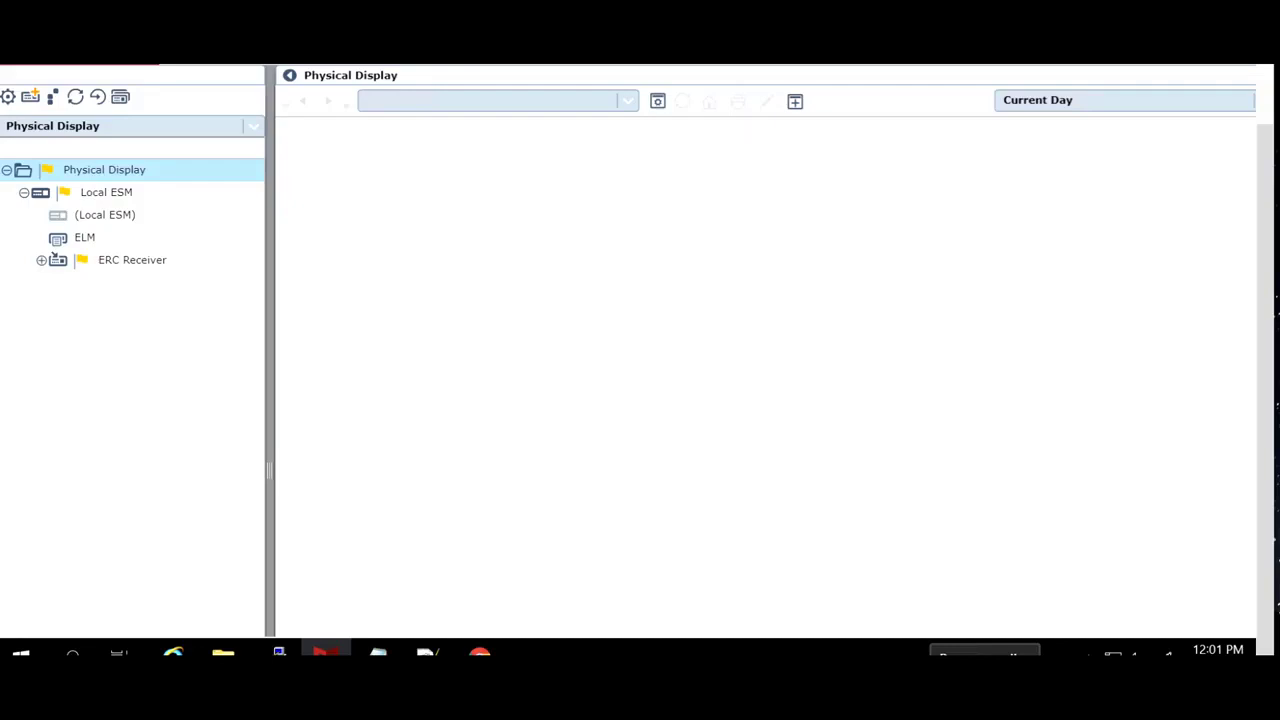
Step: Switch to the ELM terminal session, change to the /usr/local/elm directory and list its contents in long format
left_click(1262, 603)
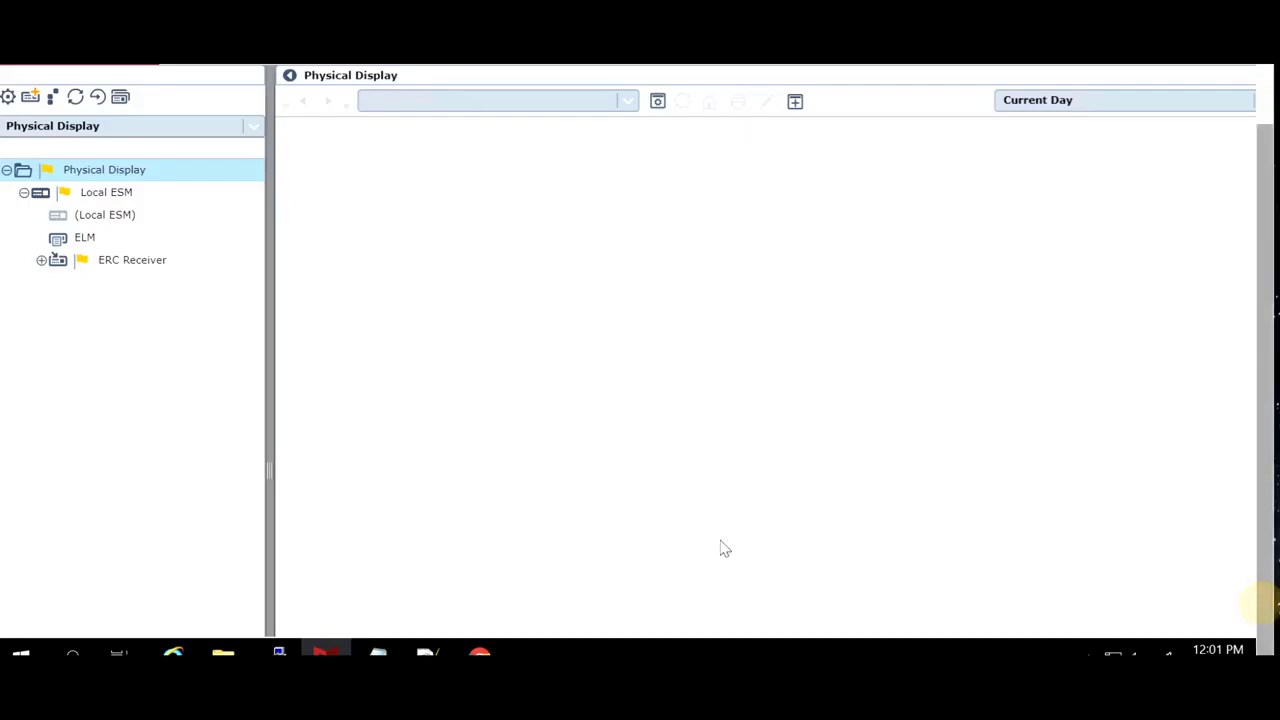
left_click(281, 652)
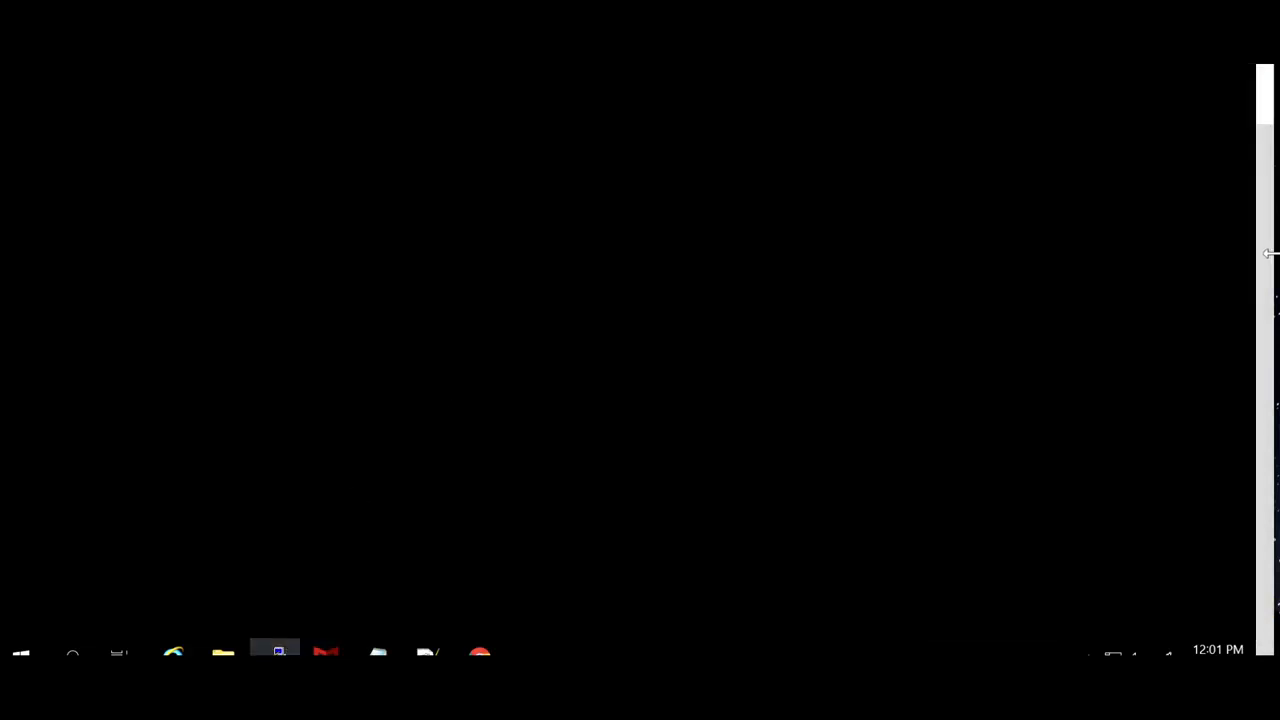
left_click(711, 251)
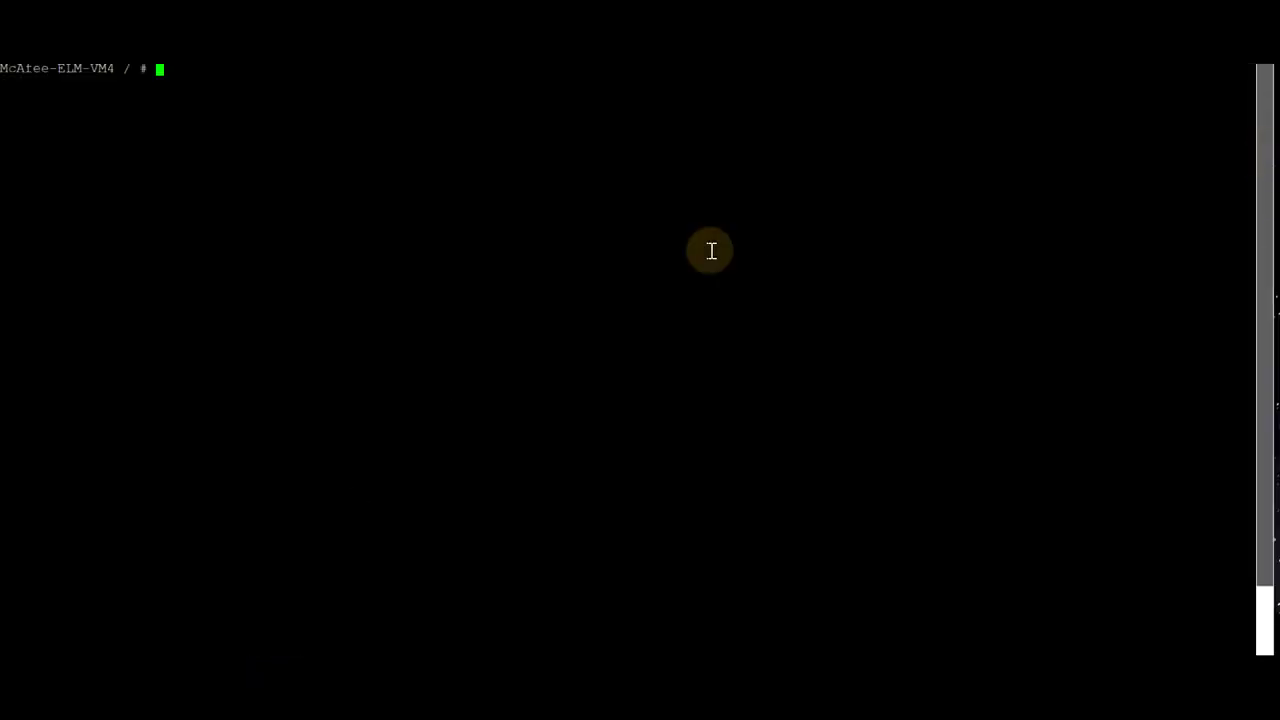
type("cd /usr/local/elm")
key("Return")
type("ll")
key("Return")
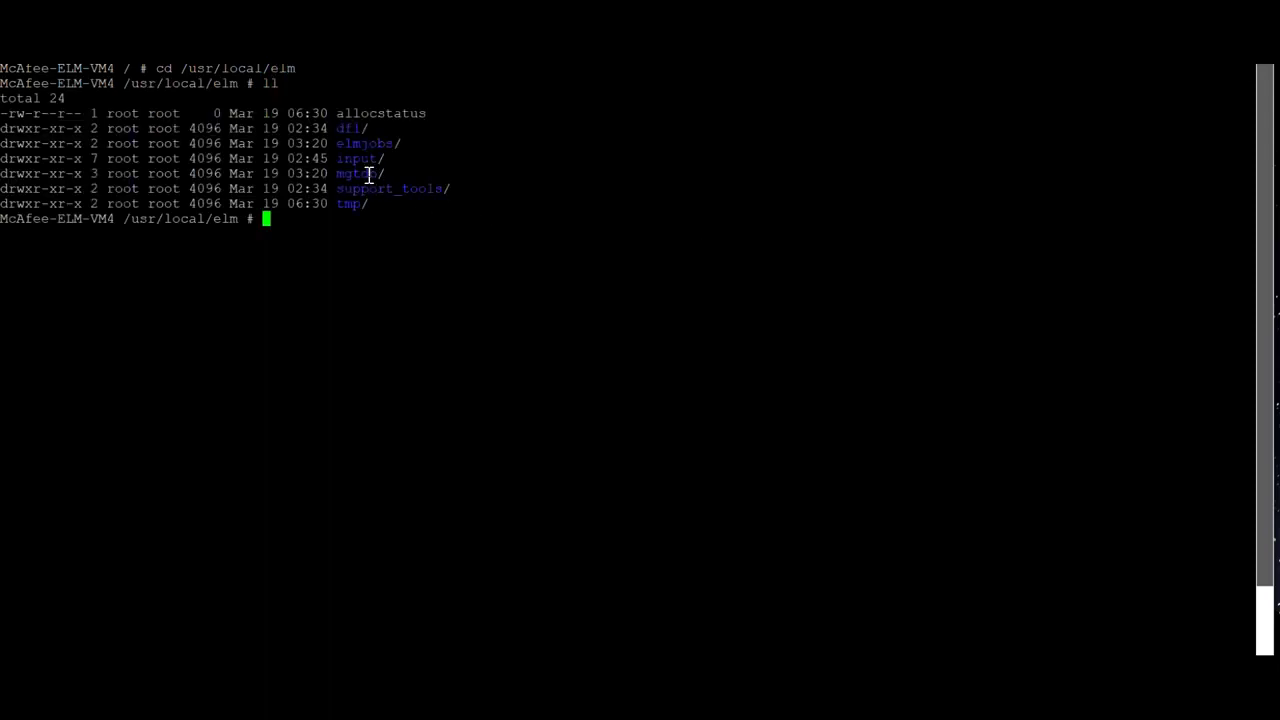
Step: Change to the mgtdb subdirectory and list the management database files in long format
left_click(465, 257)
type("cd mgtdb")
key("Return")
type("ll")
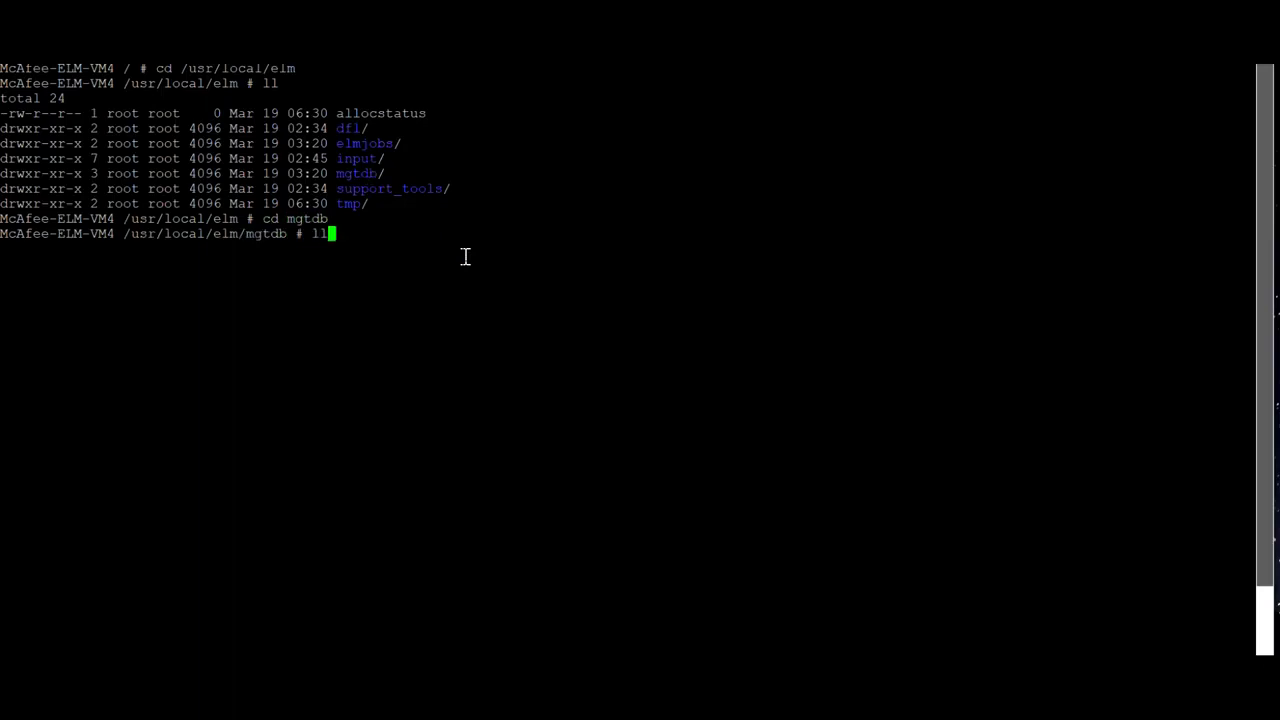
key("Return")
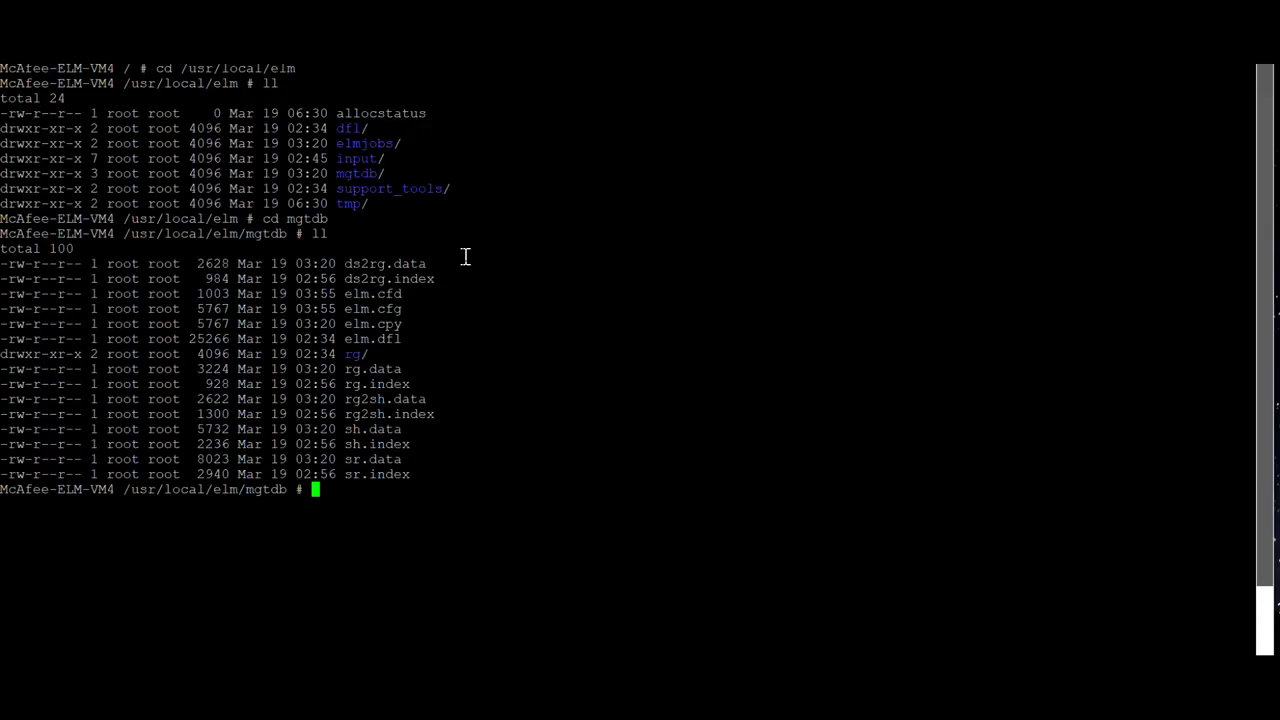
type("cd /elm_storage")
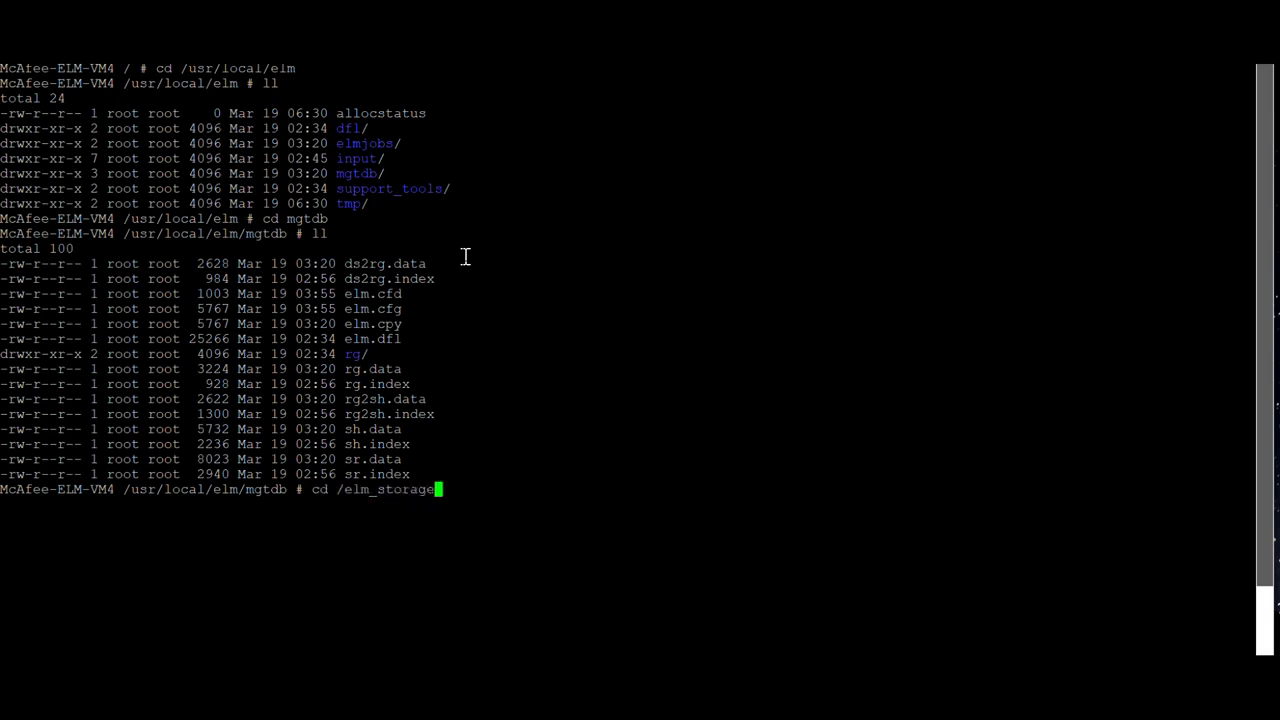
type("/local/mgtdb")
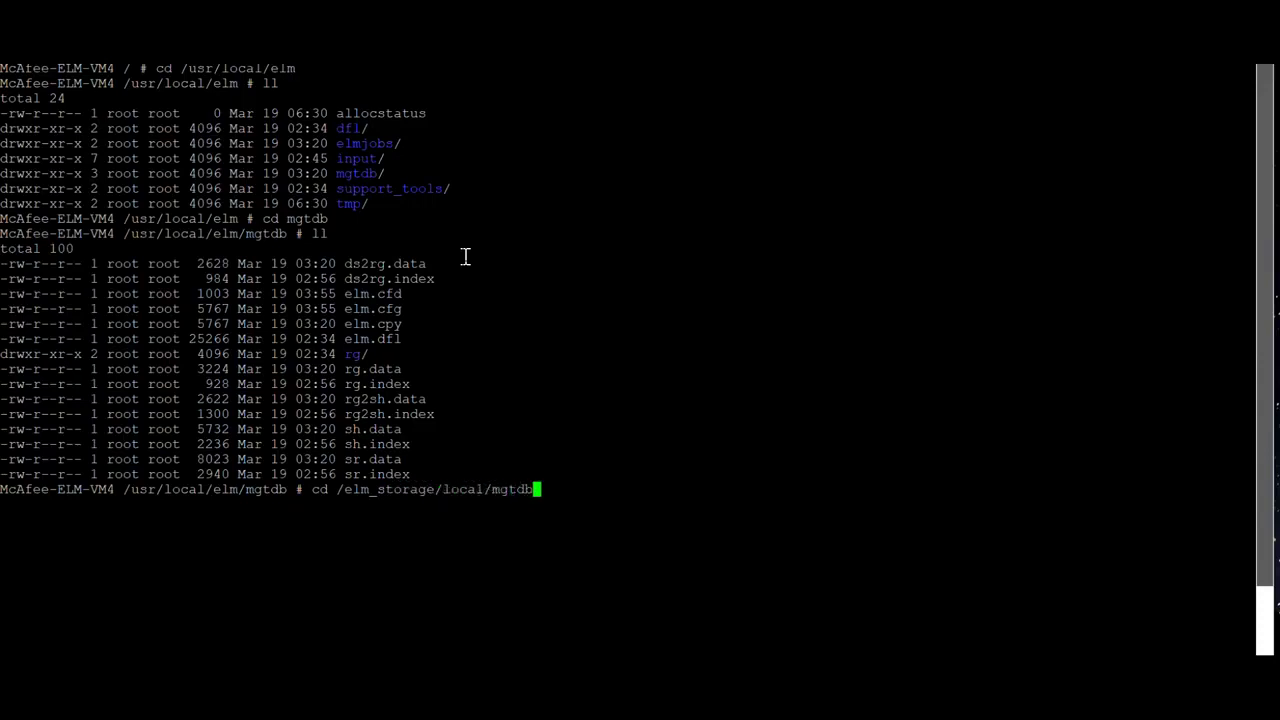
key("BackSpace")
key("BackSpace")
key("BackSpace")
key("BackSpace")
key("BackSpace")
key("BackSpace")
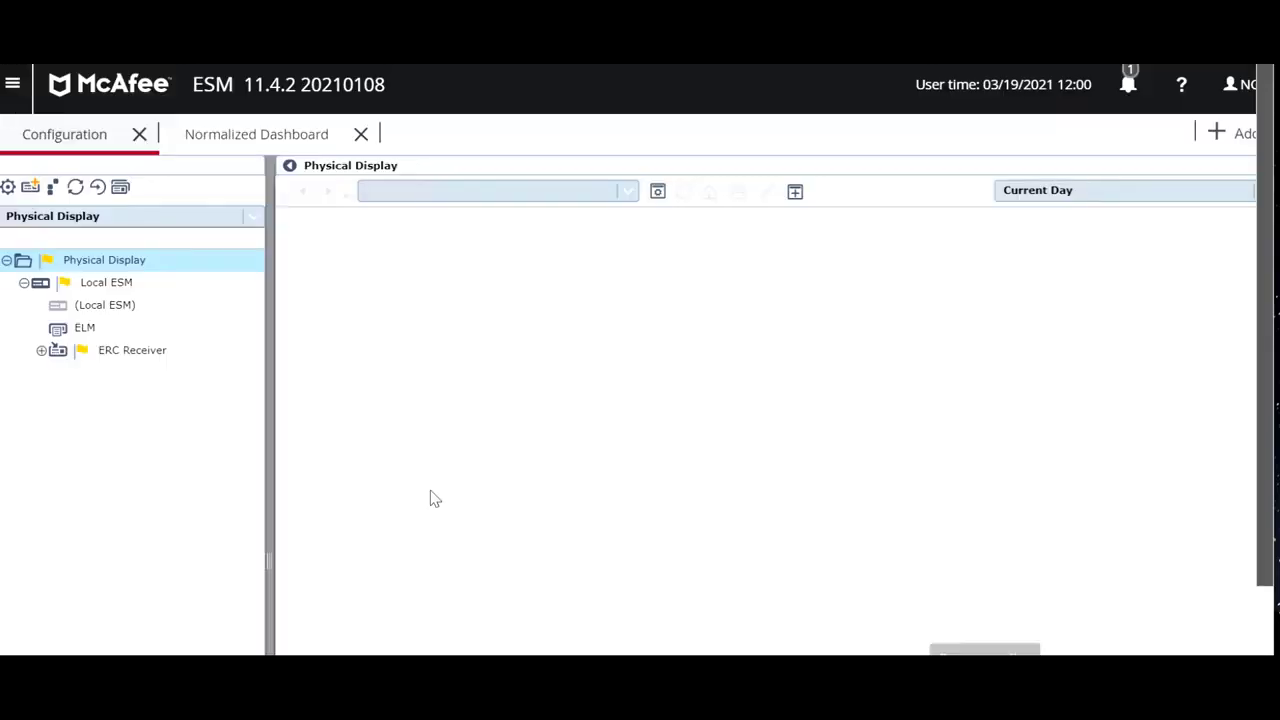
Step: Switch to McAfee ESM, open the ELM's storage pool settings, acknowledge the warning and close the edit form of the ELMMGTDB storage device
left_click(85, 330)
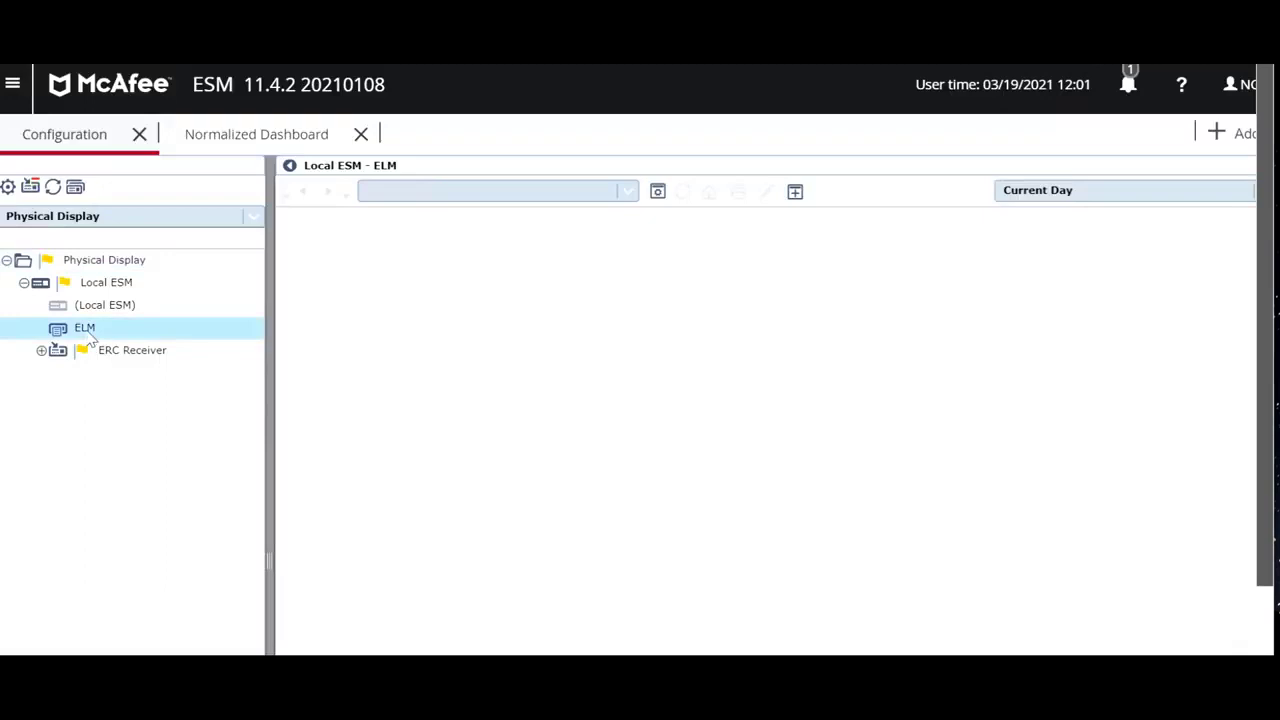
left_click(8, 187)
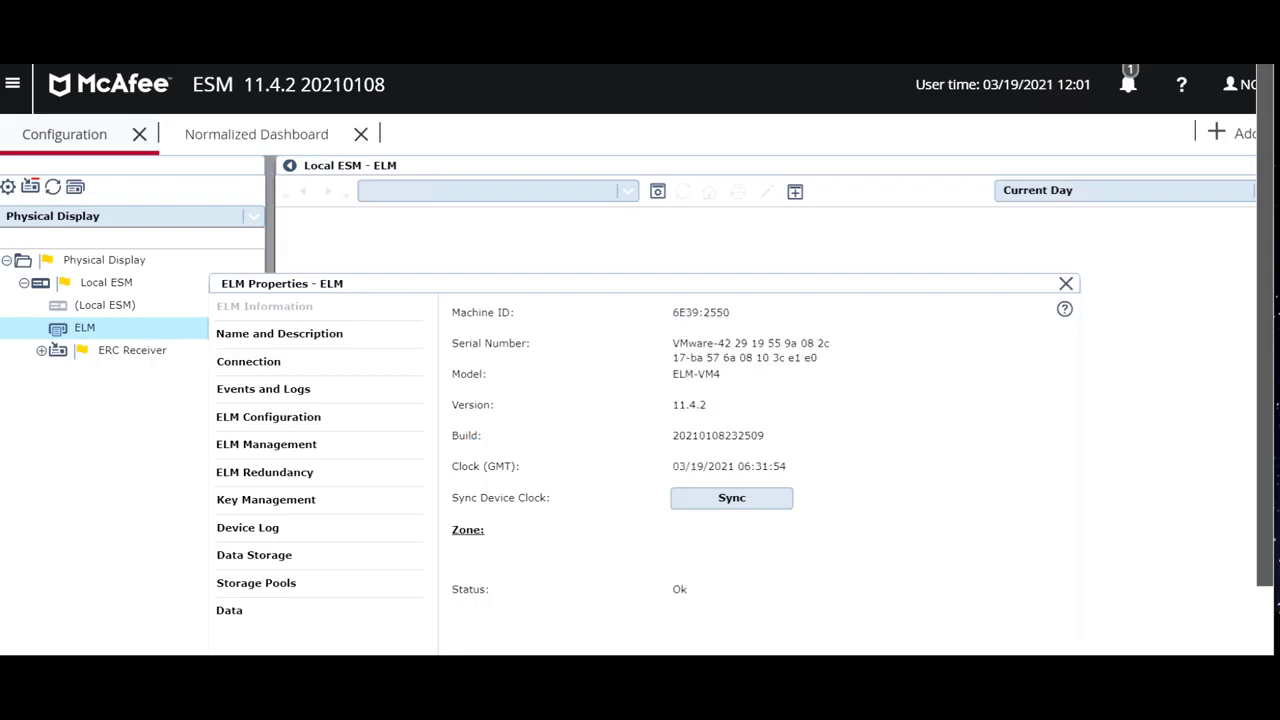
left_click(287, 590)
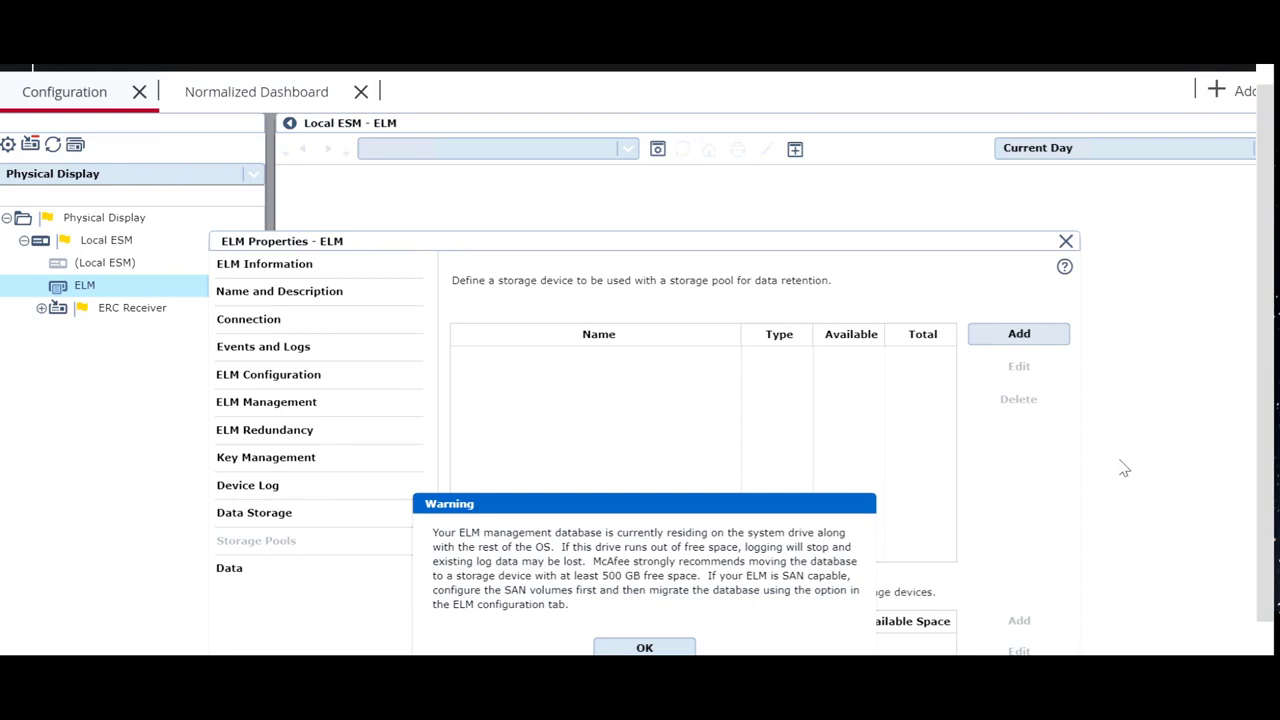
left_click(678, 648)
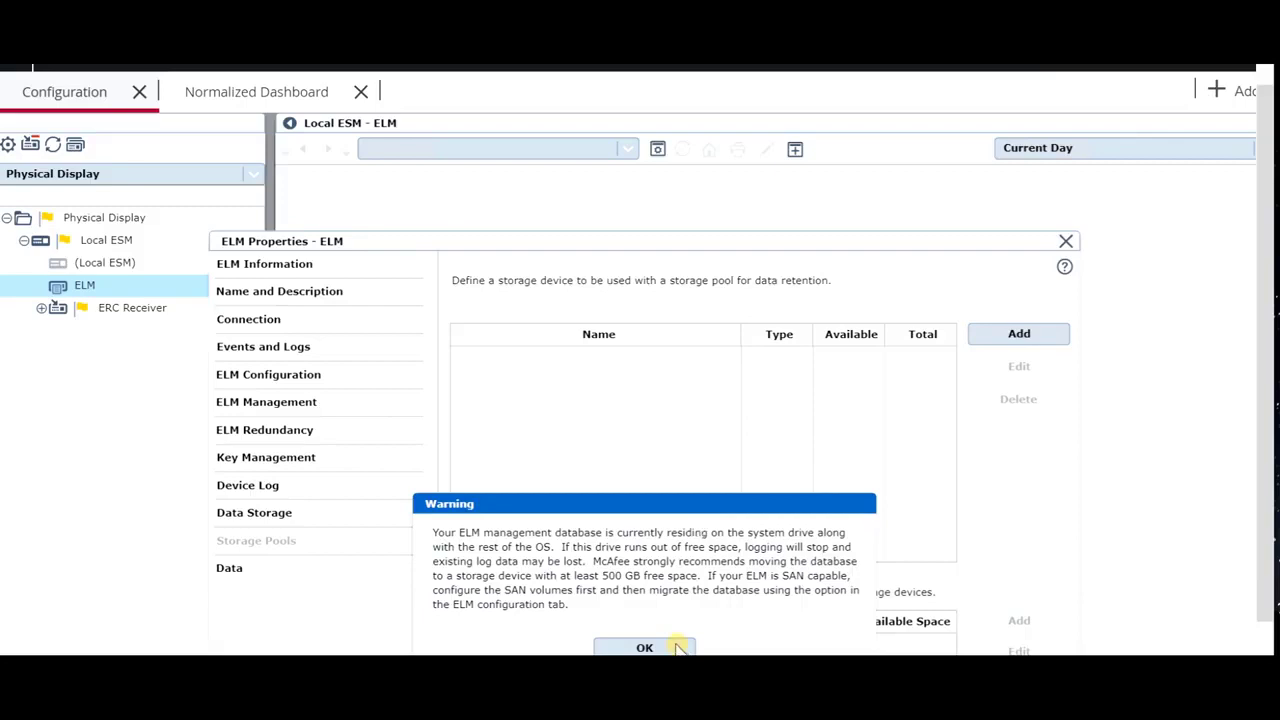
left_click_drag(1272, 357, 1265, 409)
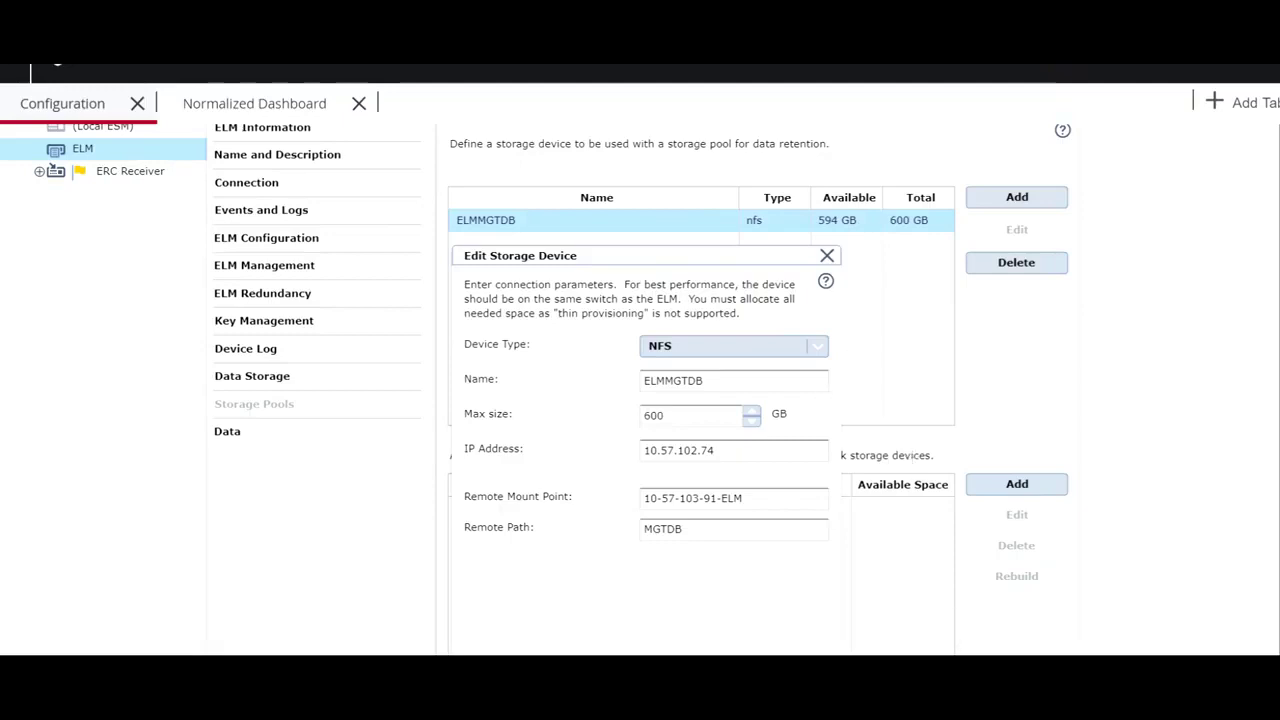
left_click(796, 670)
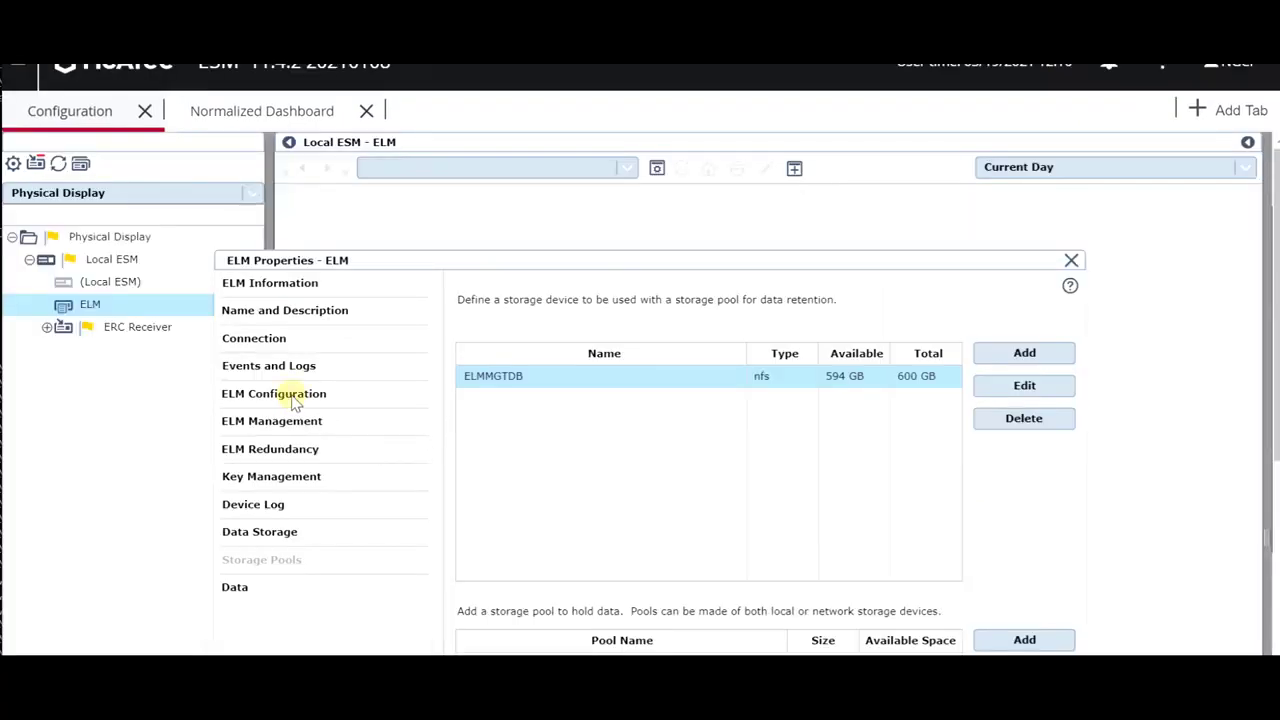
Step: Migrate the ELM management database to the ELMMGTDB device with 500 GB allocated and no mirrored device, and return to the storage pools
left_click(293, 401)
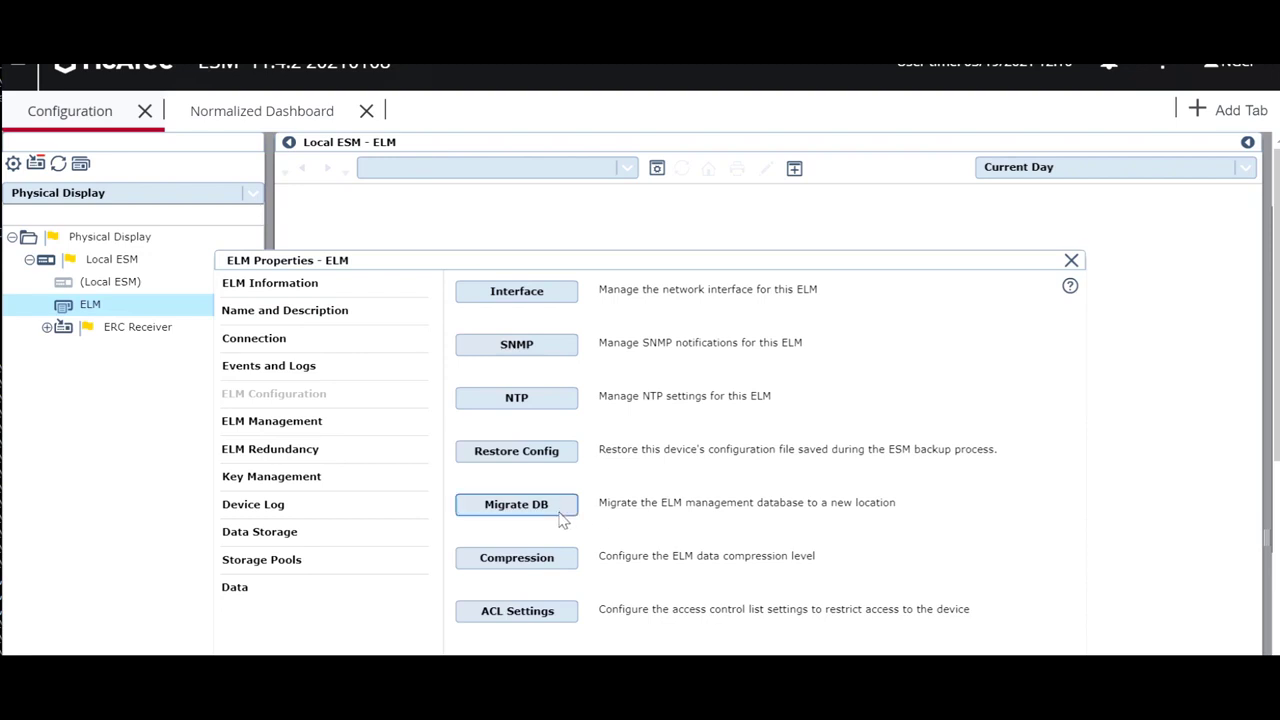
left_click(560, 513)
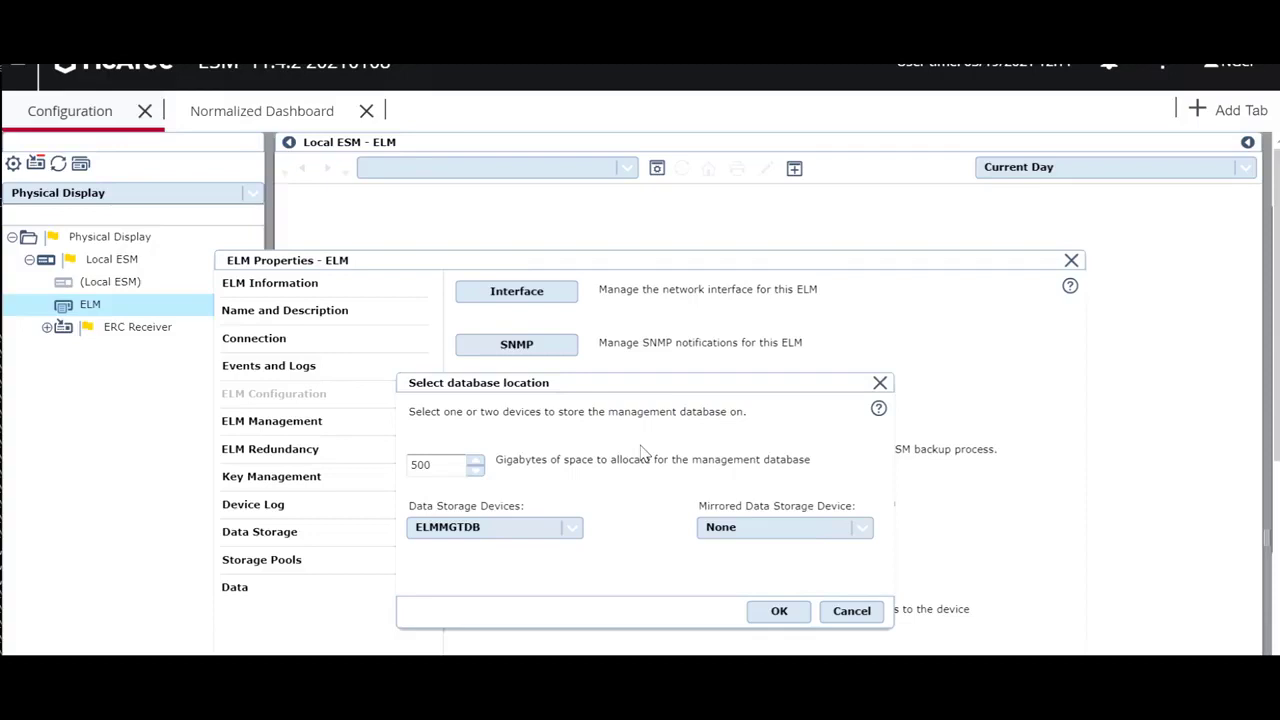
left_click(541, 541)
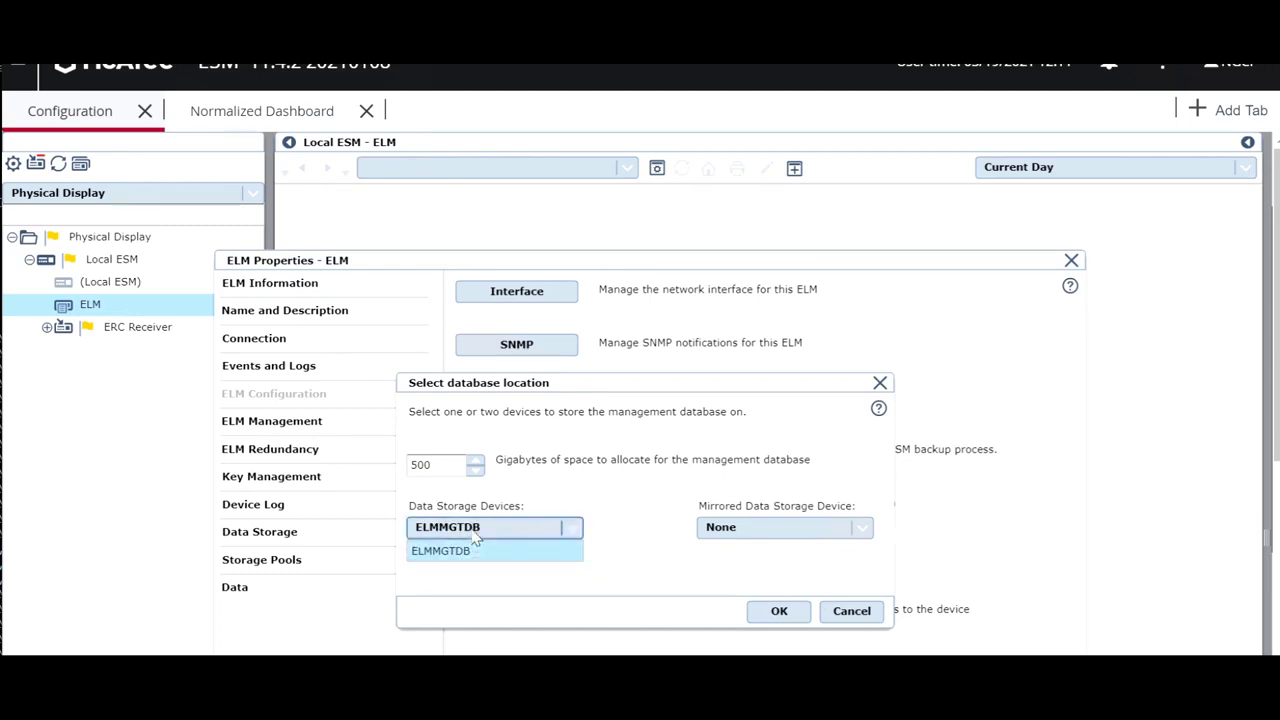
left_click(515, 548)
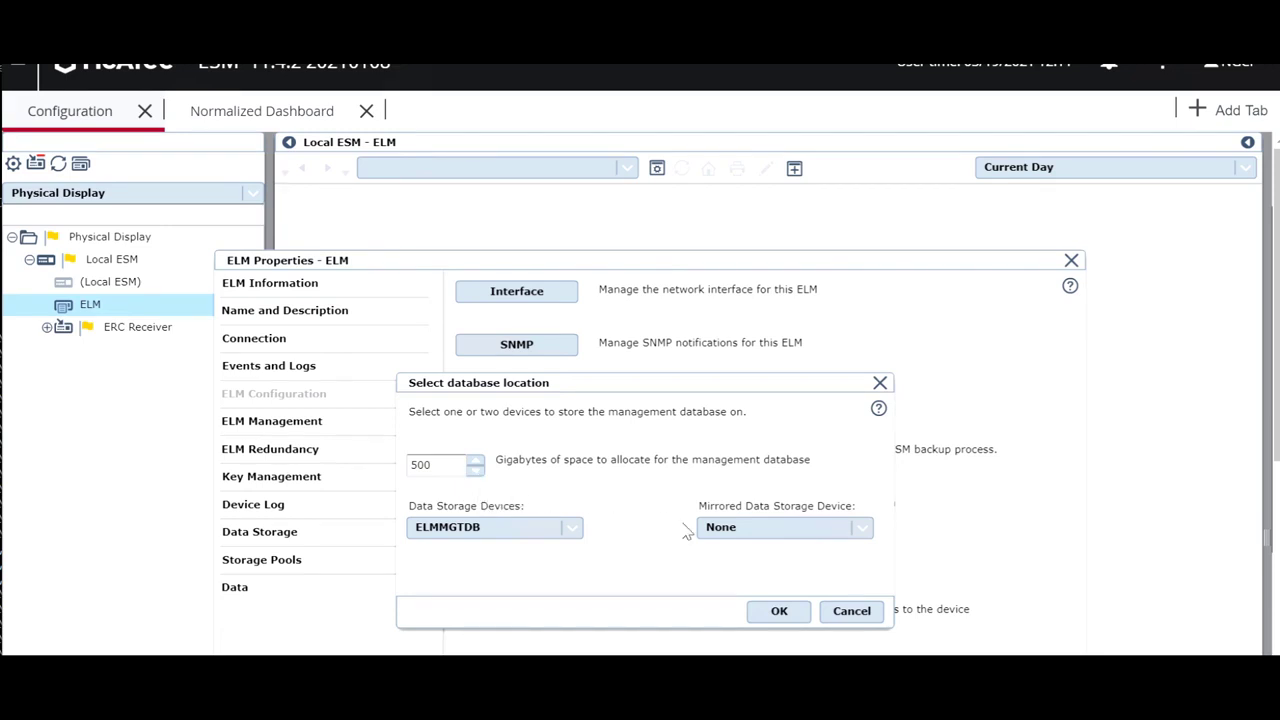
left_click(786, 617)
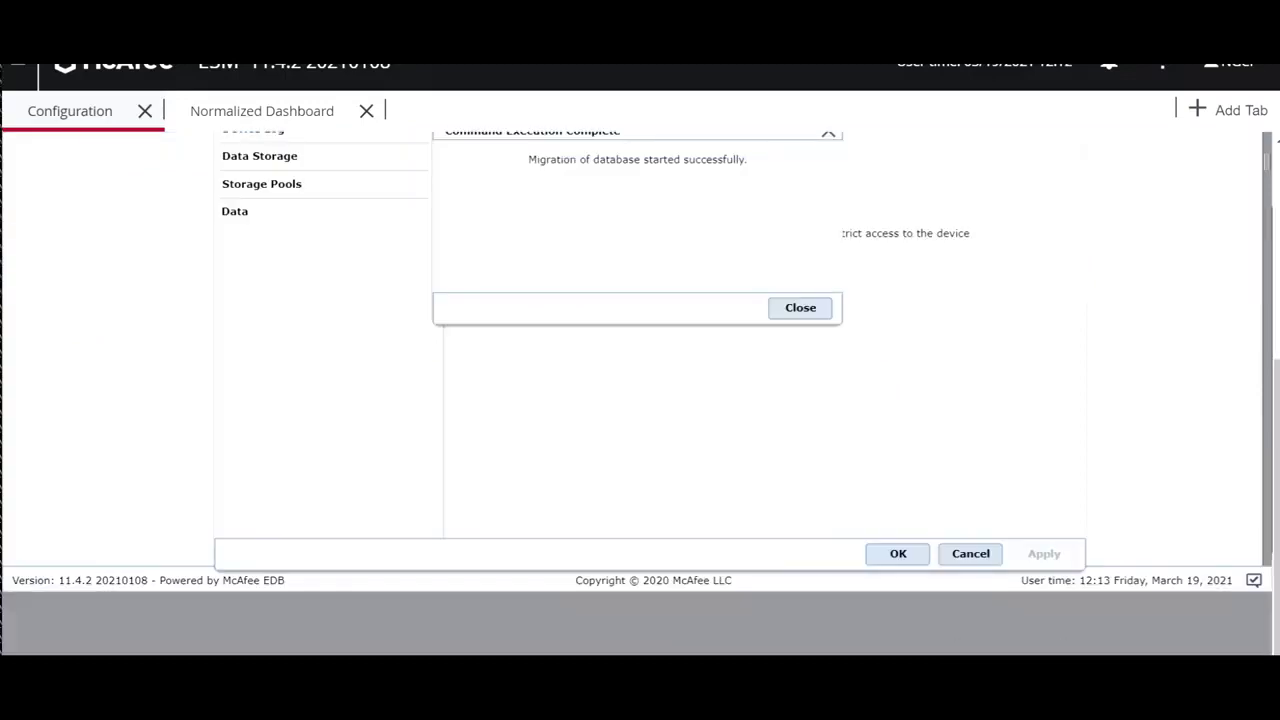
scroll(640, 400, "up", 4)
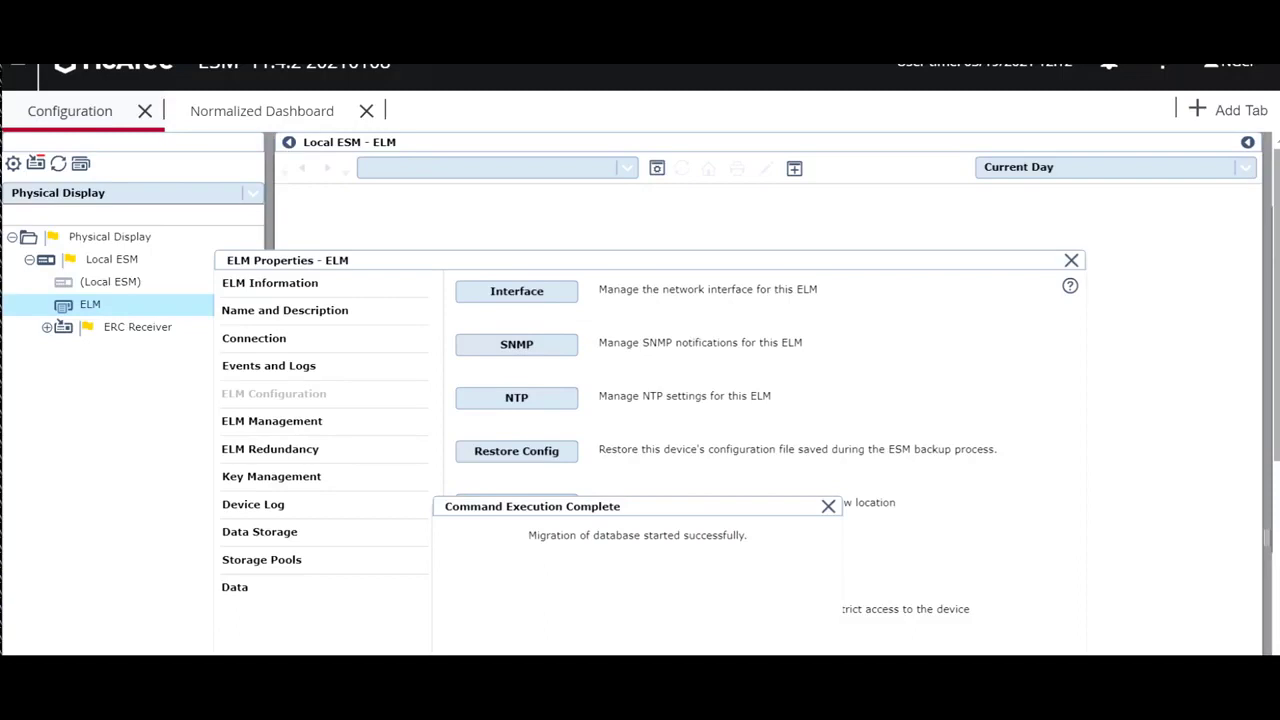
scroll(1080, 483, "down", 3)
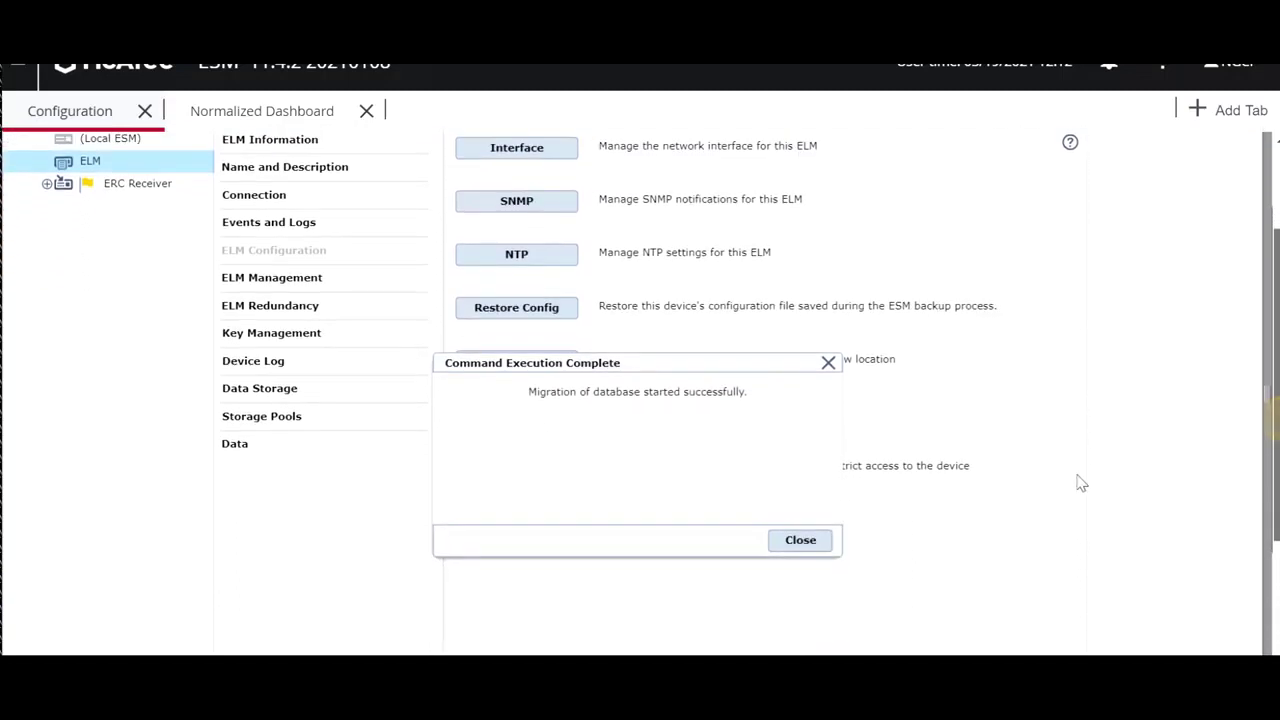
left_click(800, 540)
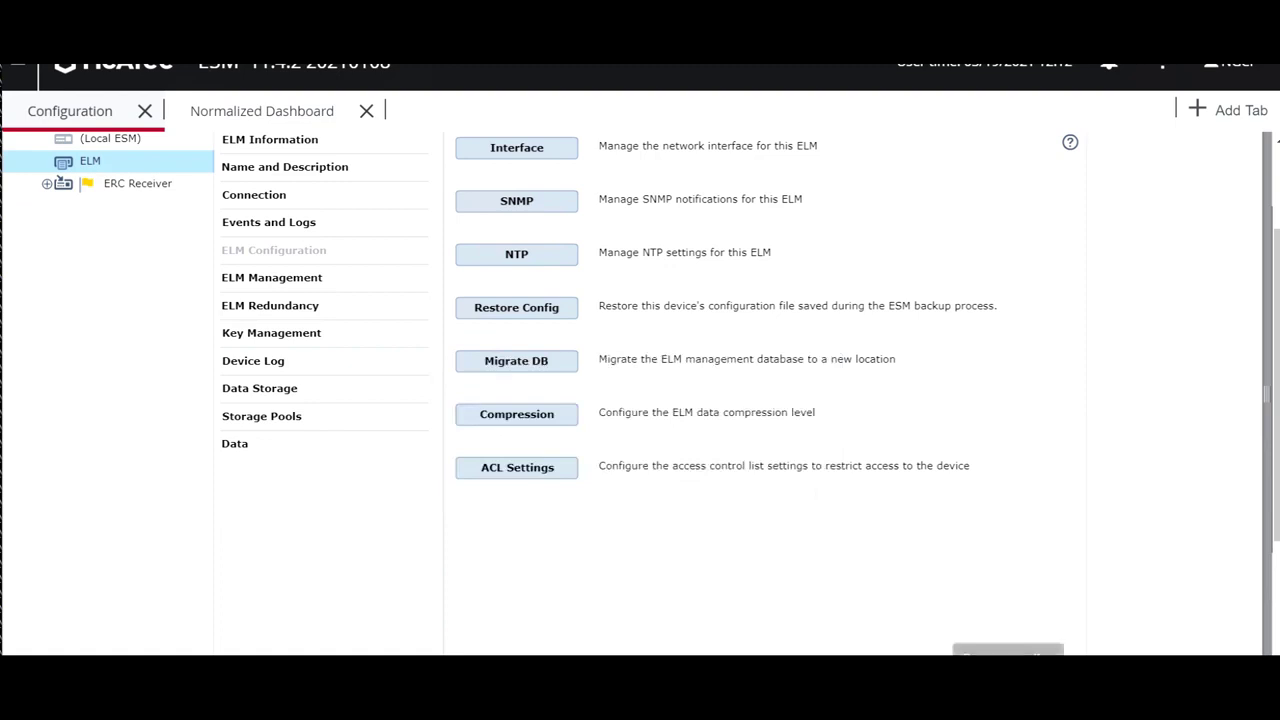
left_click(246, 422)
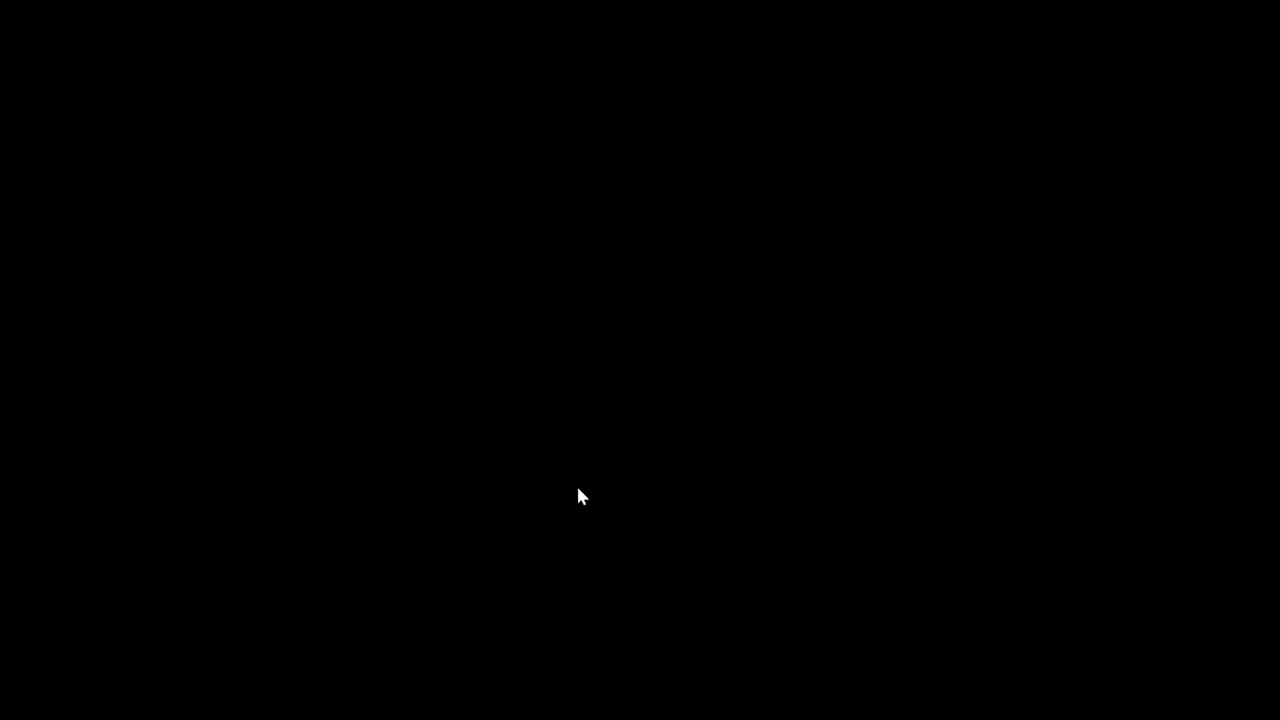
Step: Switch to the ELM terminal session and list /usr/local/elm to check where mgtdb points after the migration
left_click(578, 490)
key("Return")
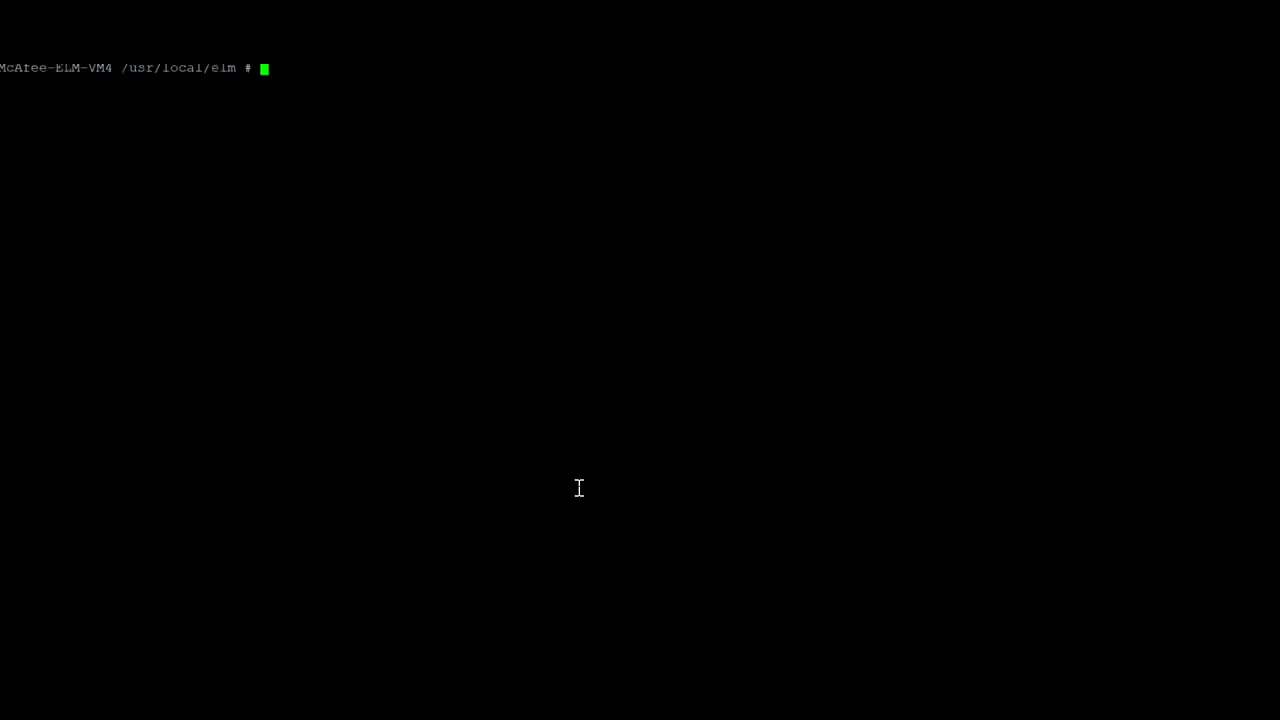
key("Return")
type("ll")
key("Return")
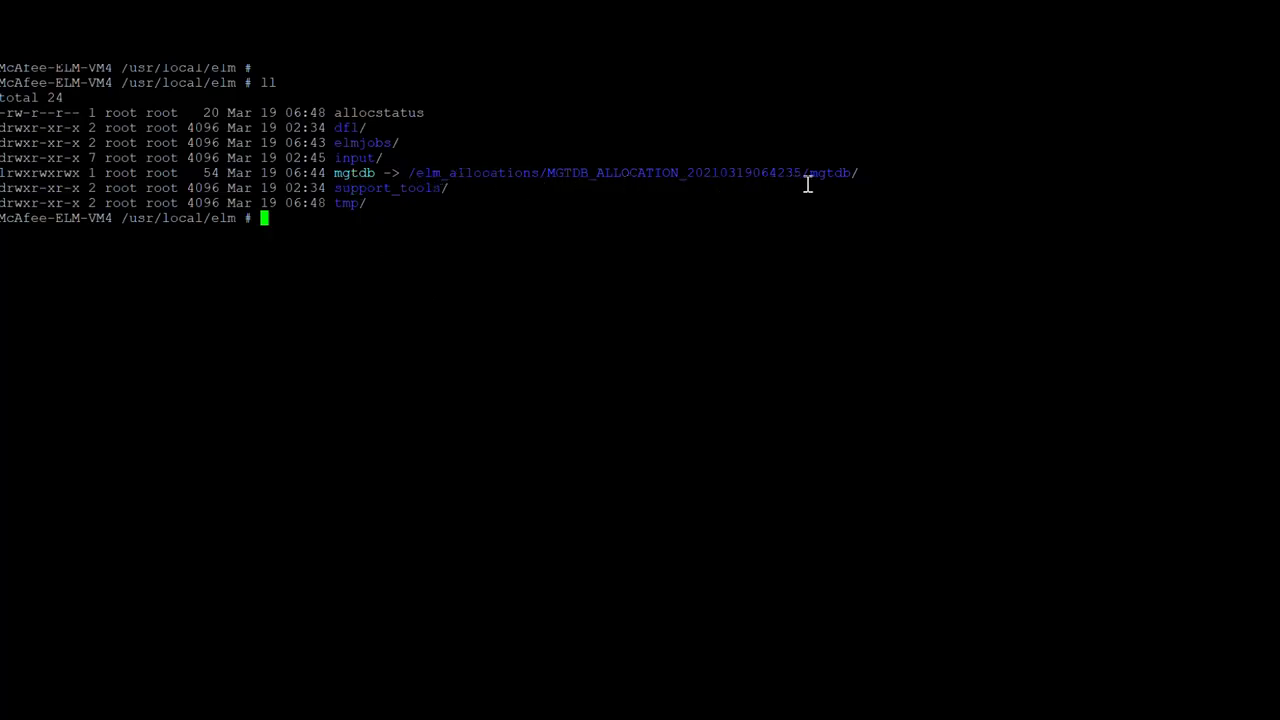
Step: Print the contents of /etc/NitroGuard/storage.conf and highlight the mount path of the ELMMGTDB device
type("cat /etc/Nitro")
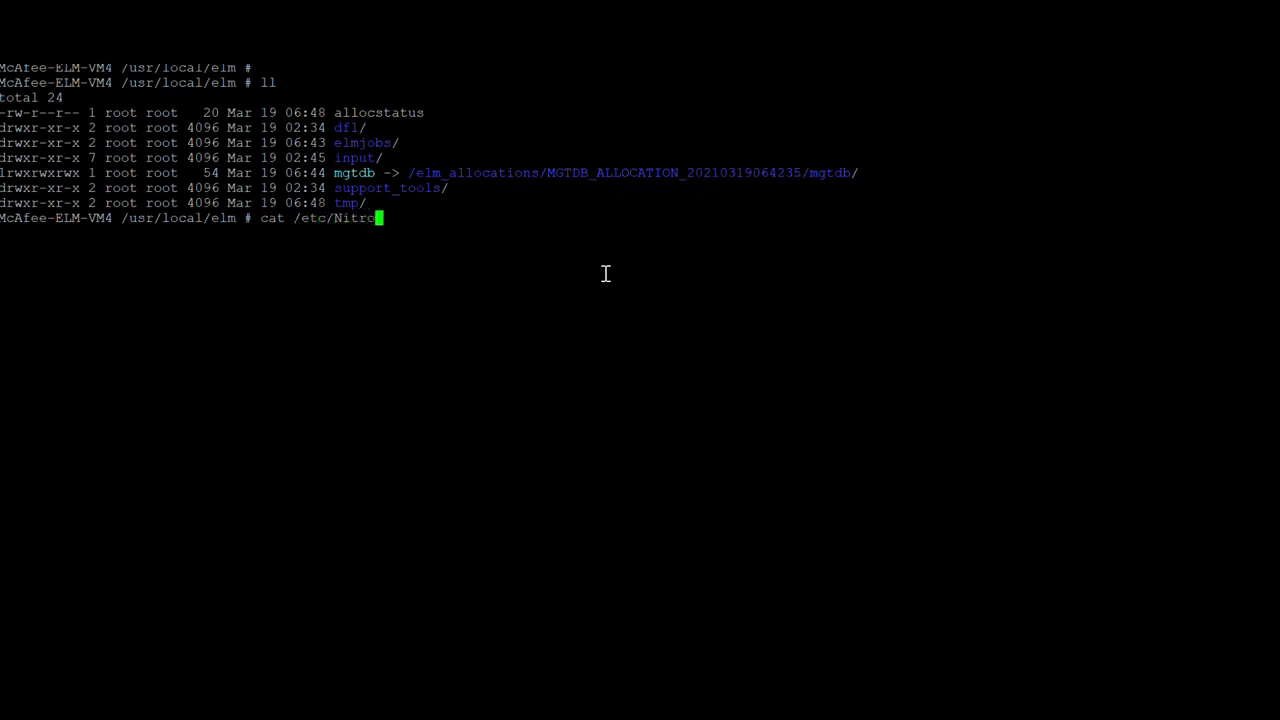
type("Guard/storage.conf")
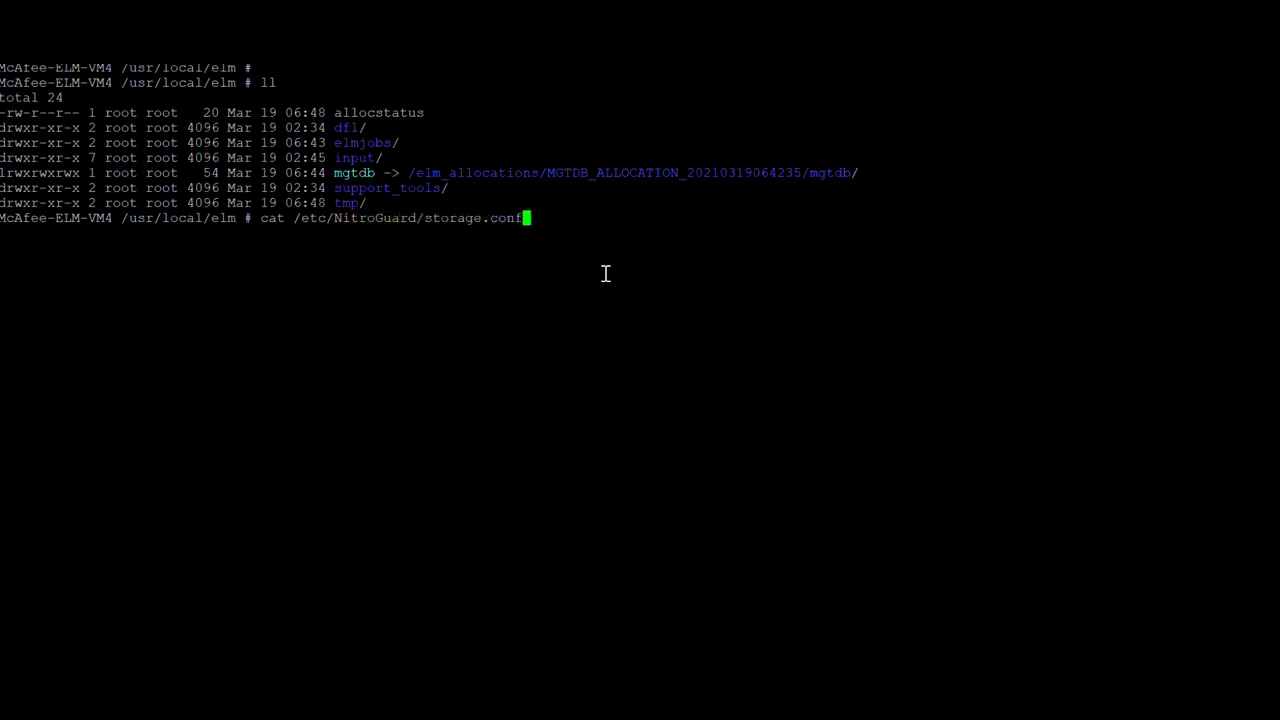
key("Return")
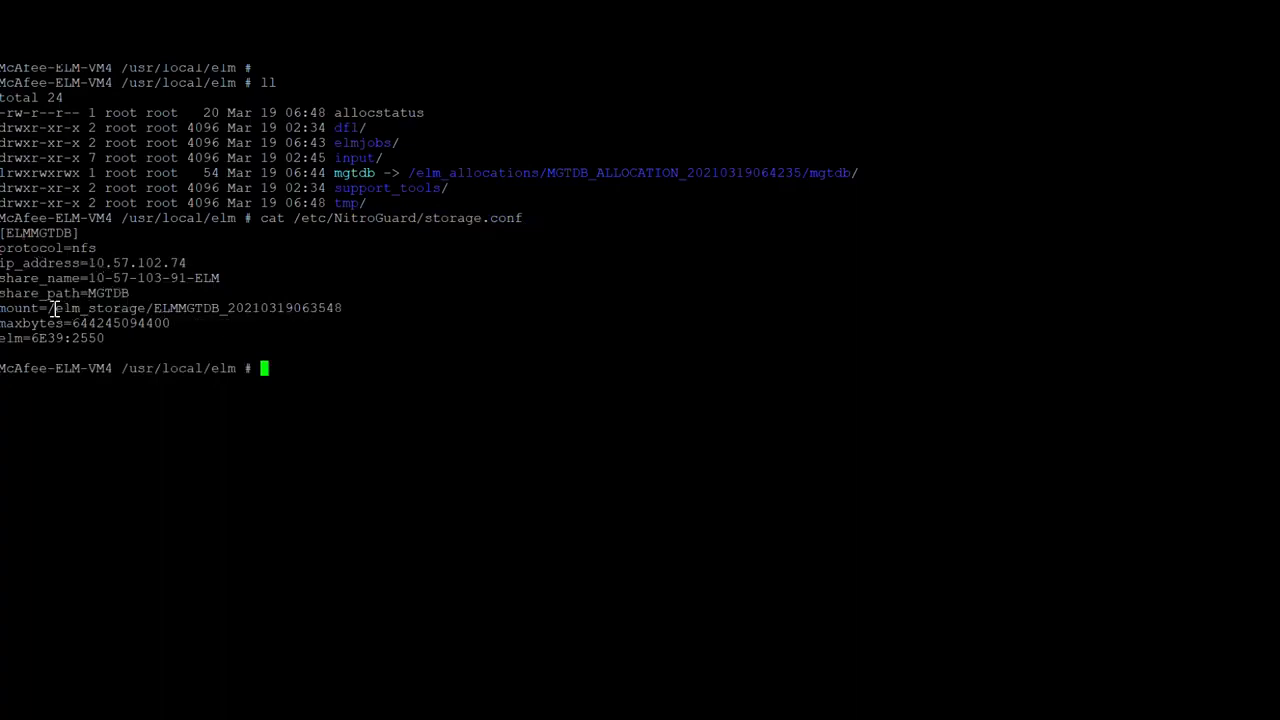
left_click_drag(47, 308, 342, 308)
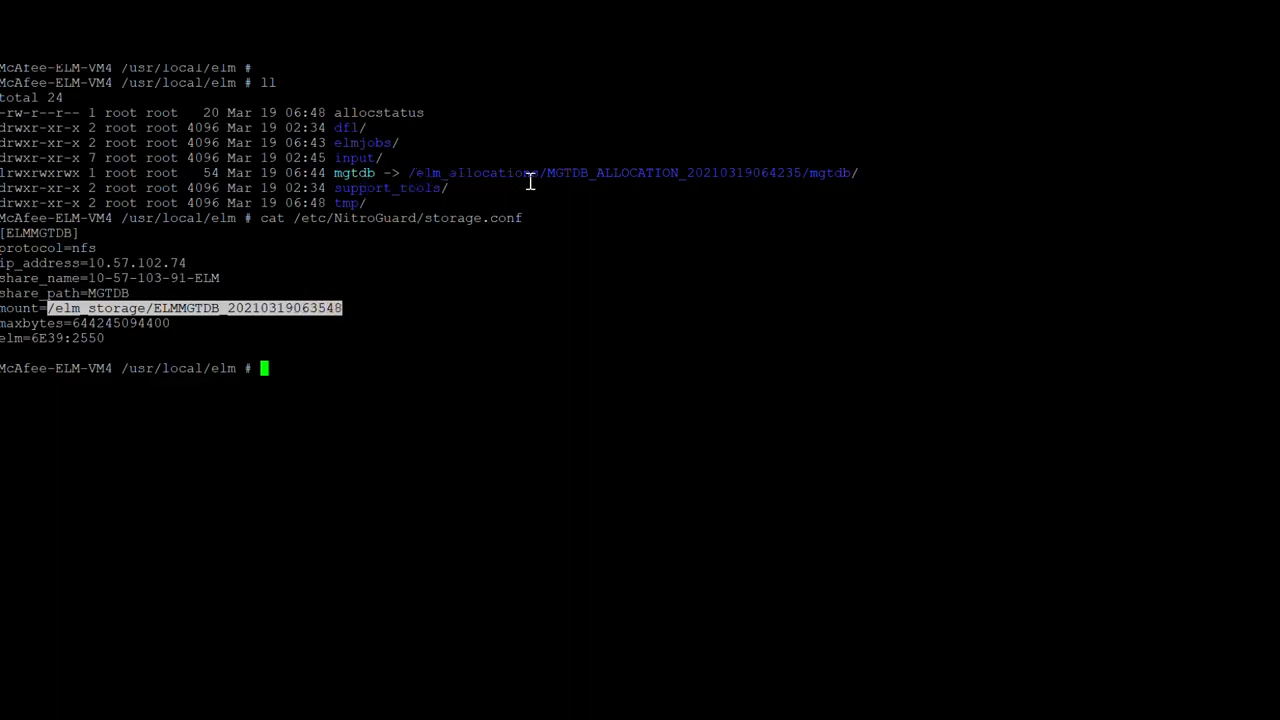
left_click(641, 290)
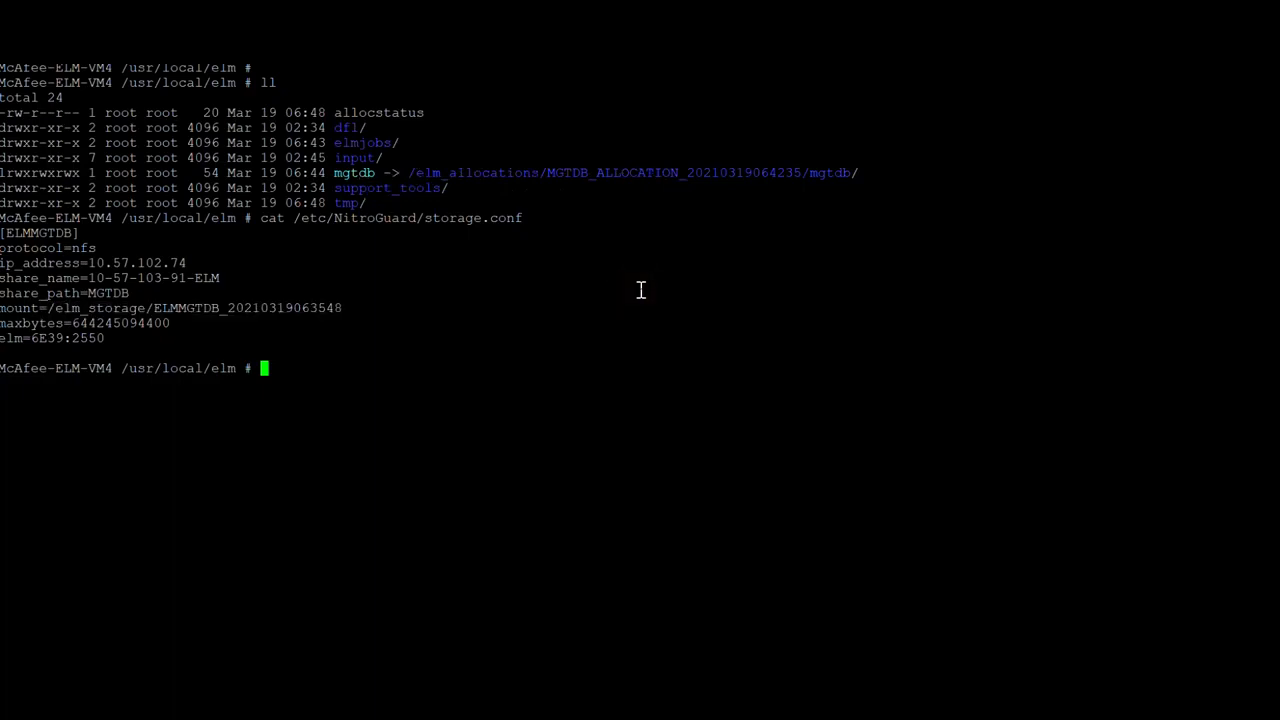
Step: Change to the /elm_allocations directory and list its contents in long format
type("cd /elm")
key("Tab")
key("Return")
type("ll")
key("Return")
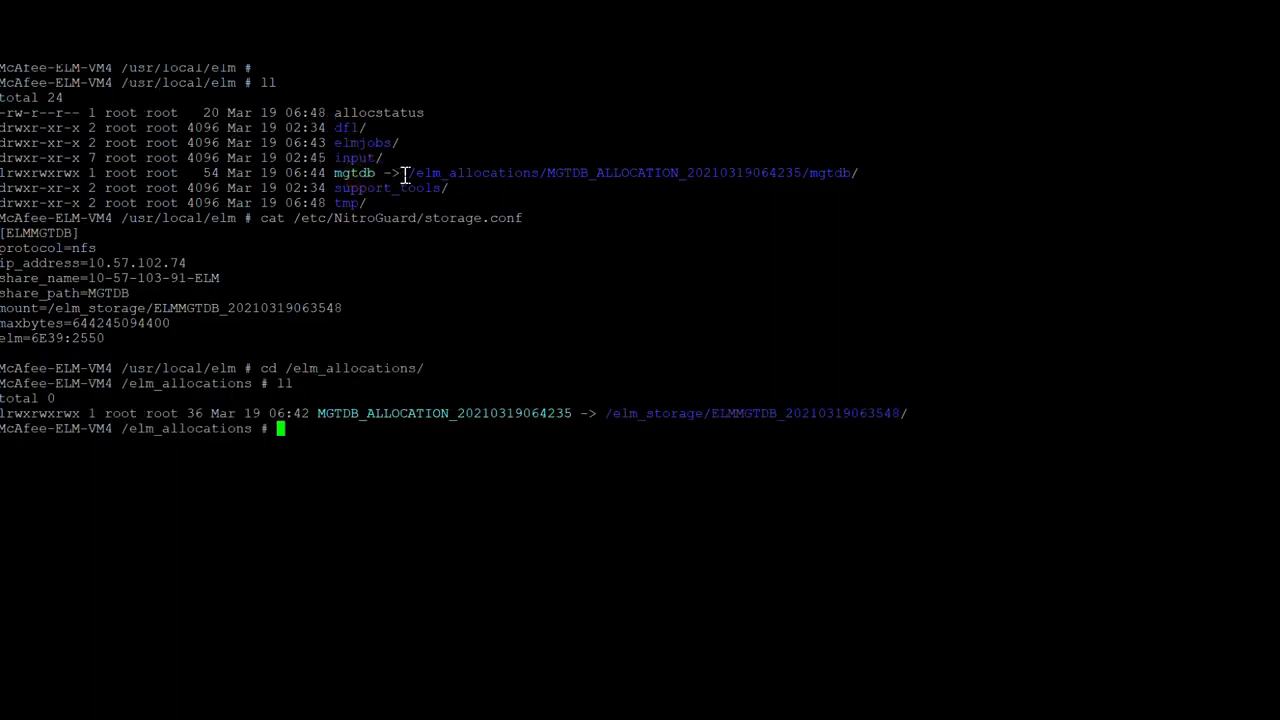
Step: Compare the mgtdb link target and the allocation link's storage path with the mount path from storage.conf by highlighting them
left_click_drag(405, 175, 561, 186)
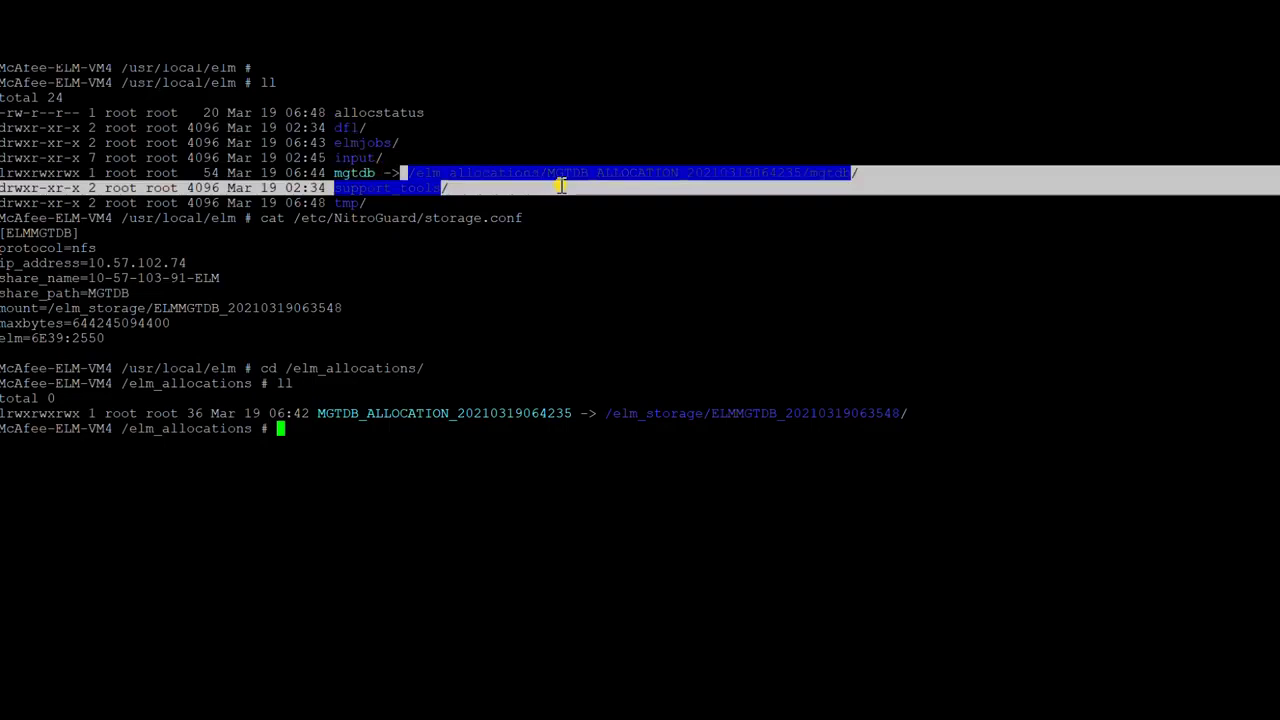
left_click(579, 234)
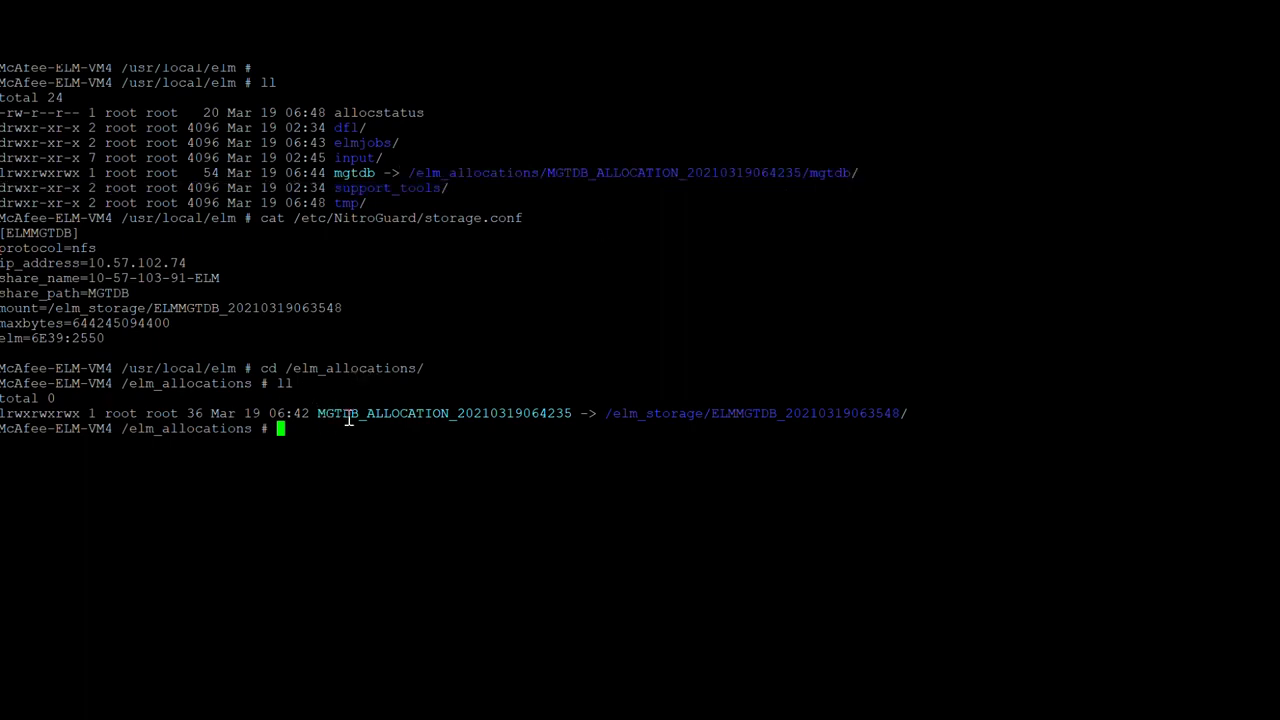
left_click_drag(342, 413, 392, 413)
left_click_drag(607, 412, 784, 413)
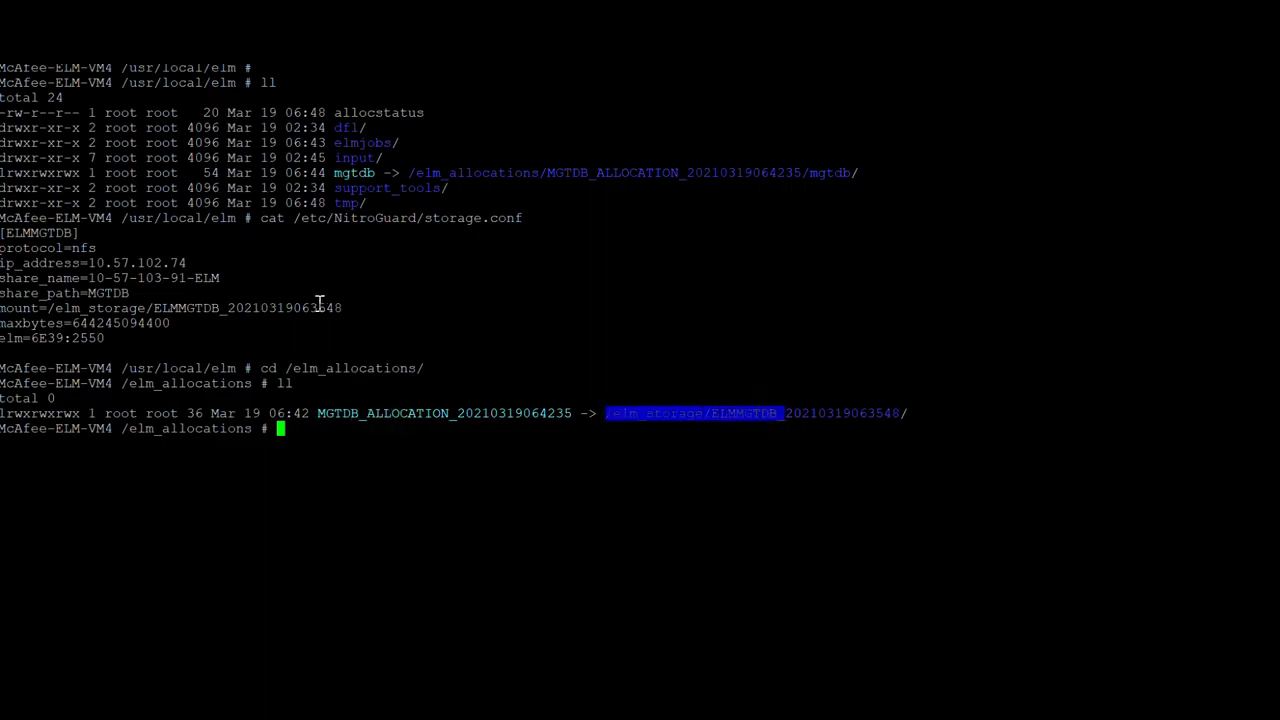
left_click_drag(266, 308, 63, 308)
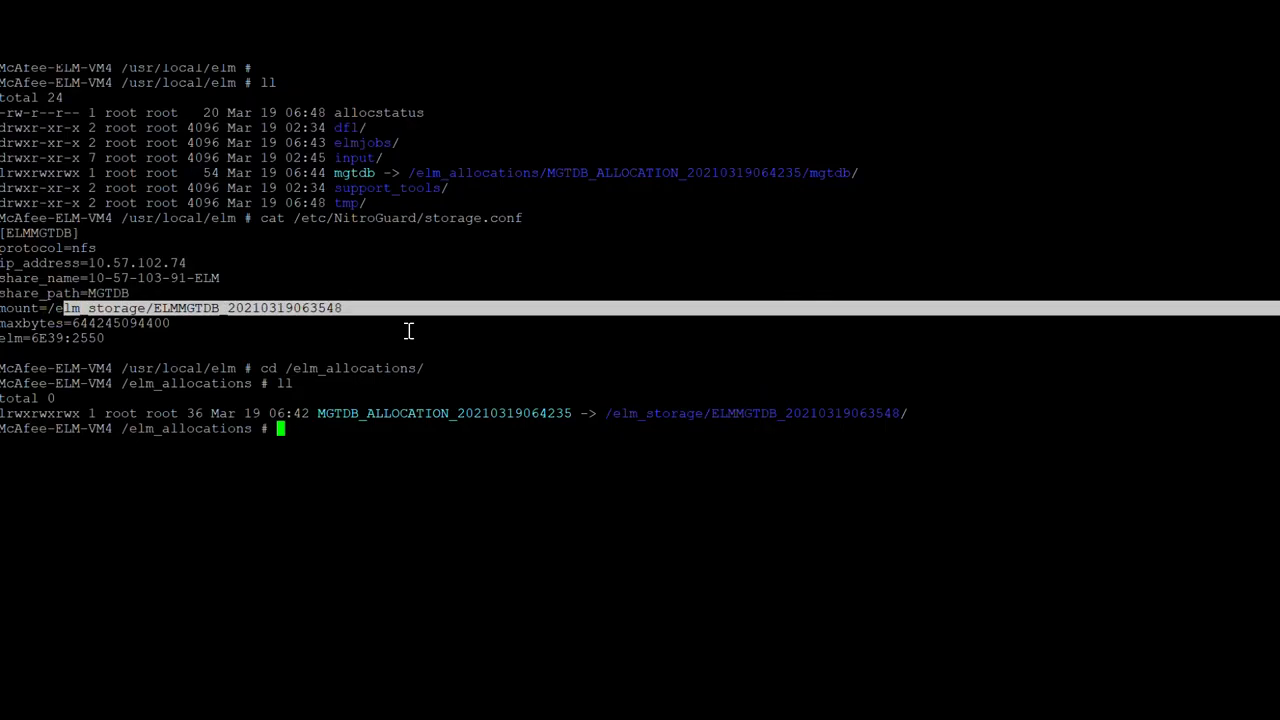
left_click(494, 480)
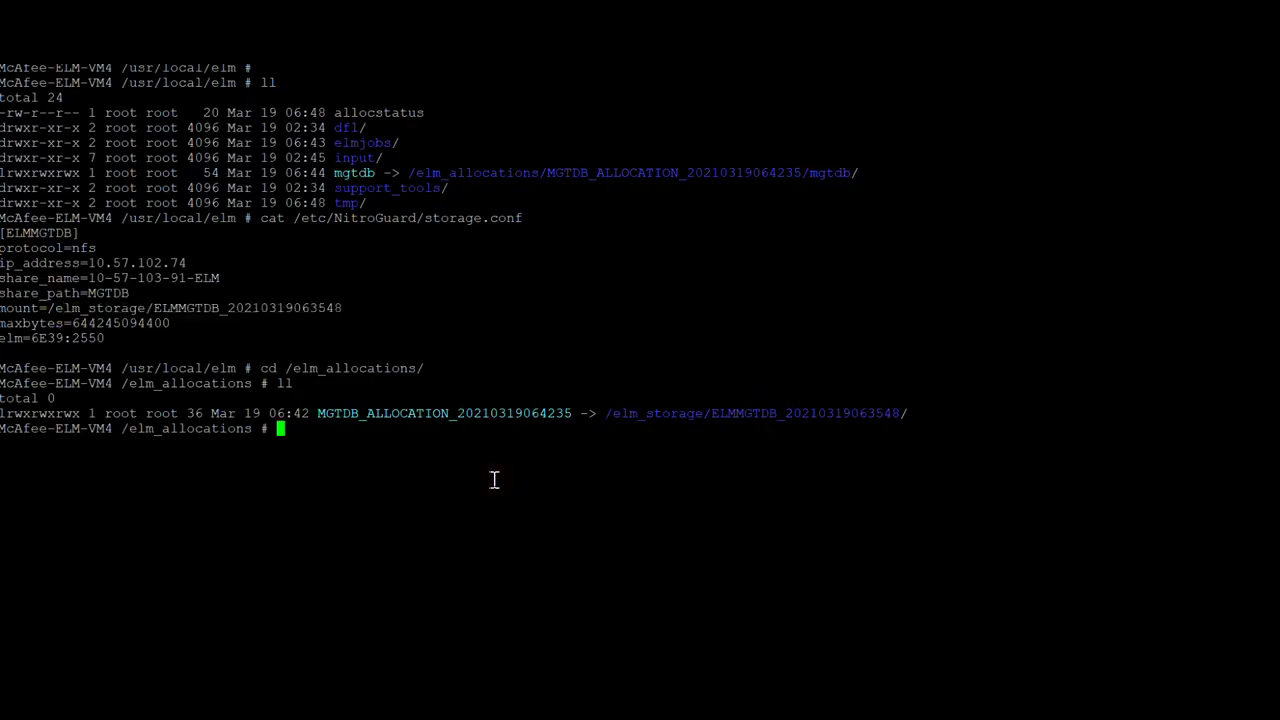
Step: Return to the /usr/local/elm directory and list its contents again
type("cd /usr/local/e")
type("lm")
key("Return")
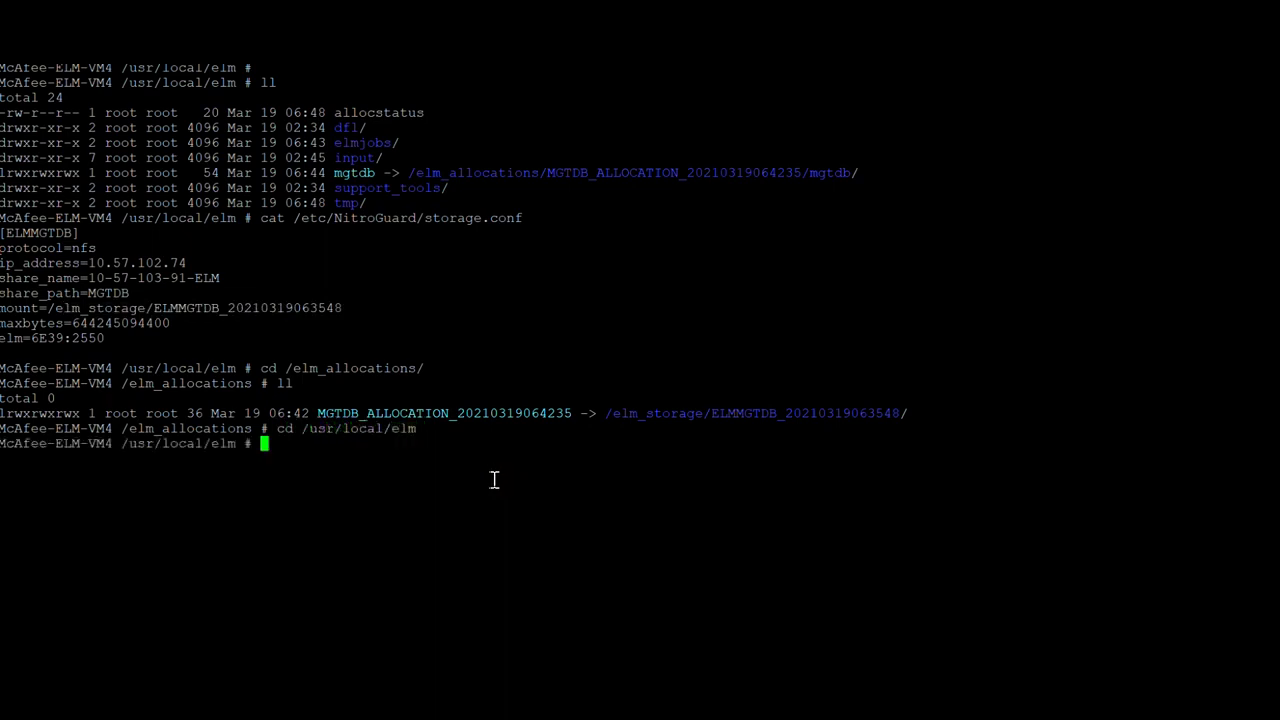
type("ll")
key("Return")
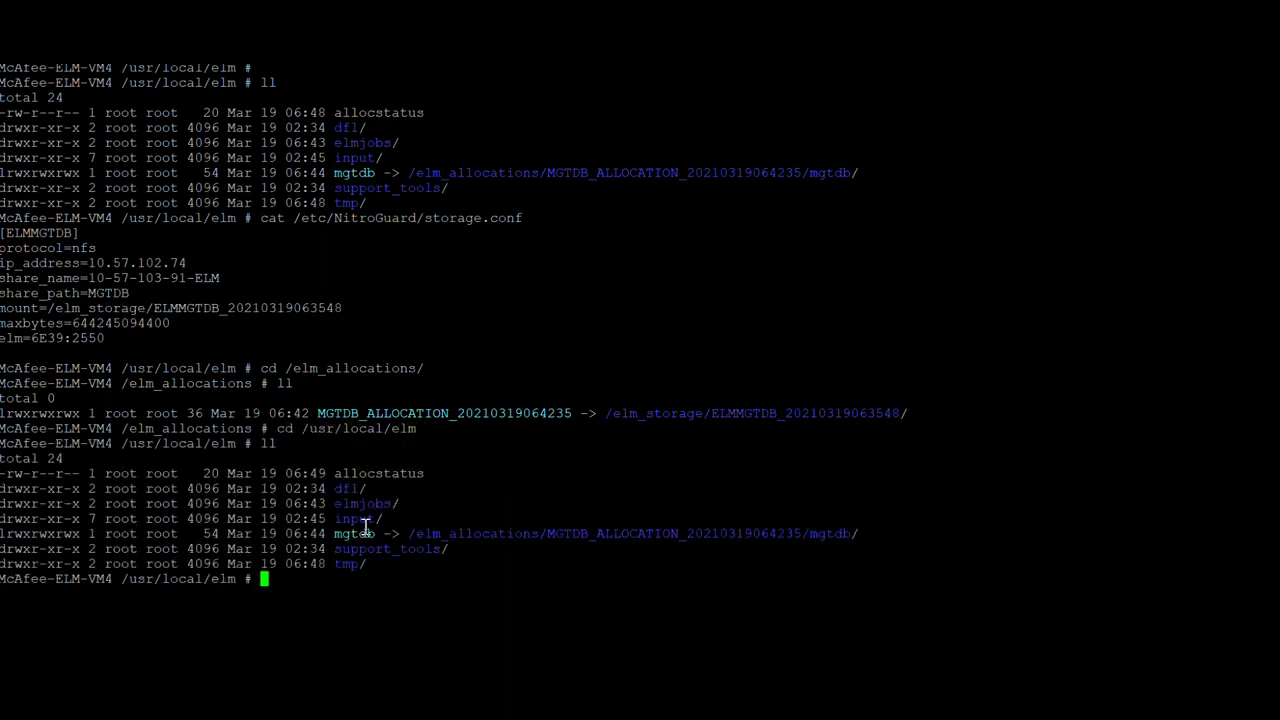